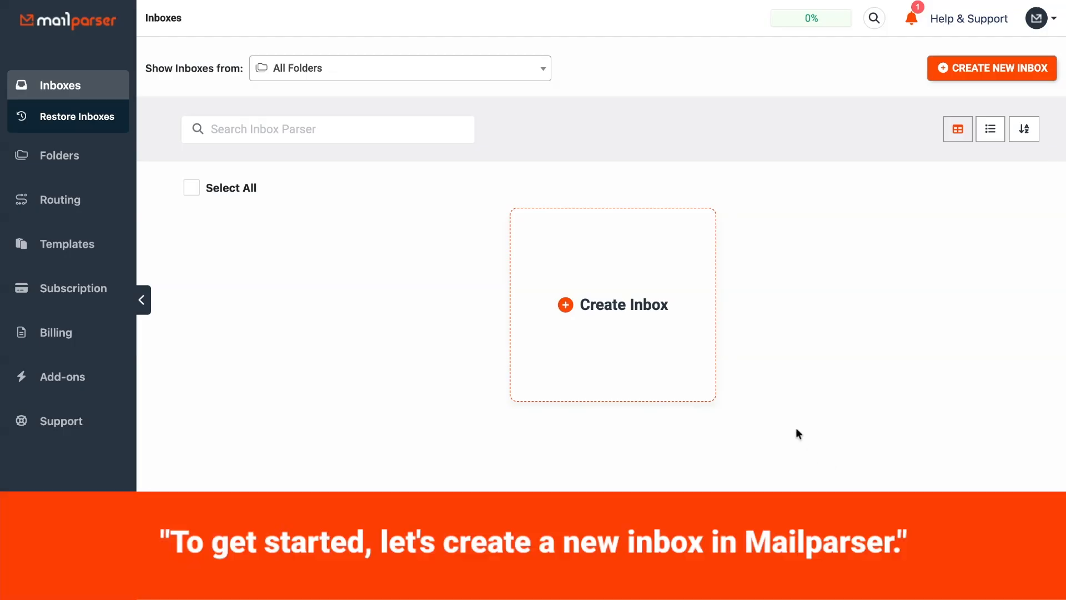
- Create a new inbox named "New Order Confirmations" and save it
{"action": "left_click", "coordinate": [683, 332]}
{"action": "left_click", "coordinate": [542, 281]}
{"action": "type", "text": "New"}
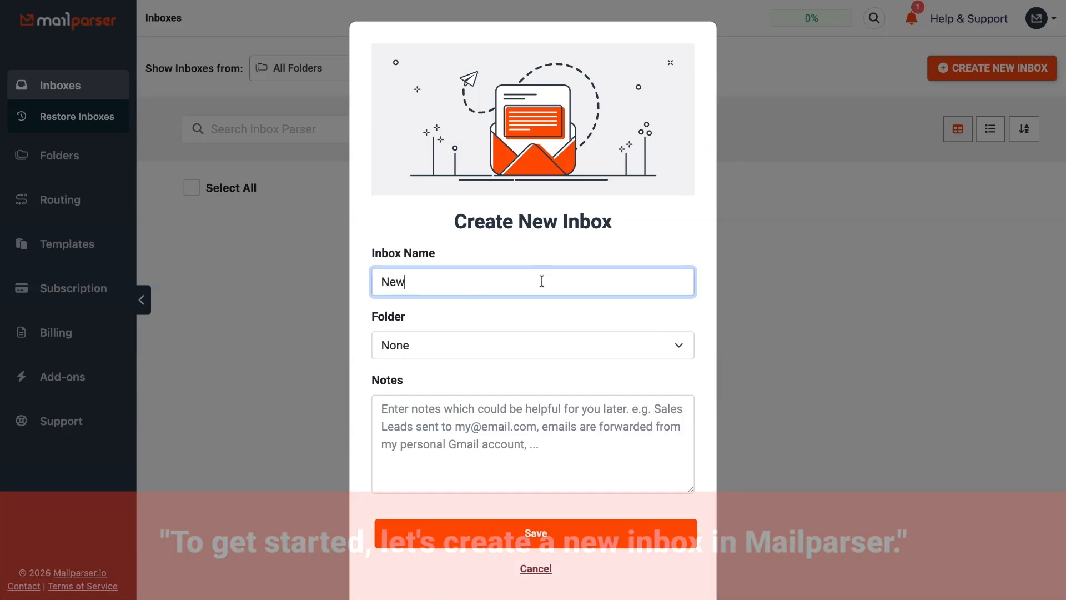
{"action": "type", "text": " Order Con"}
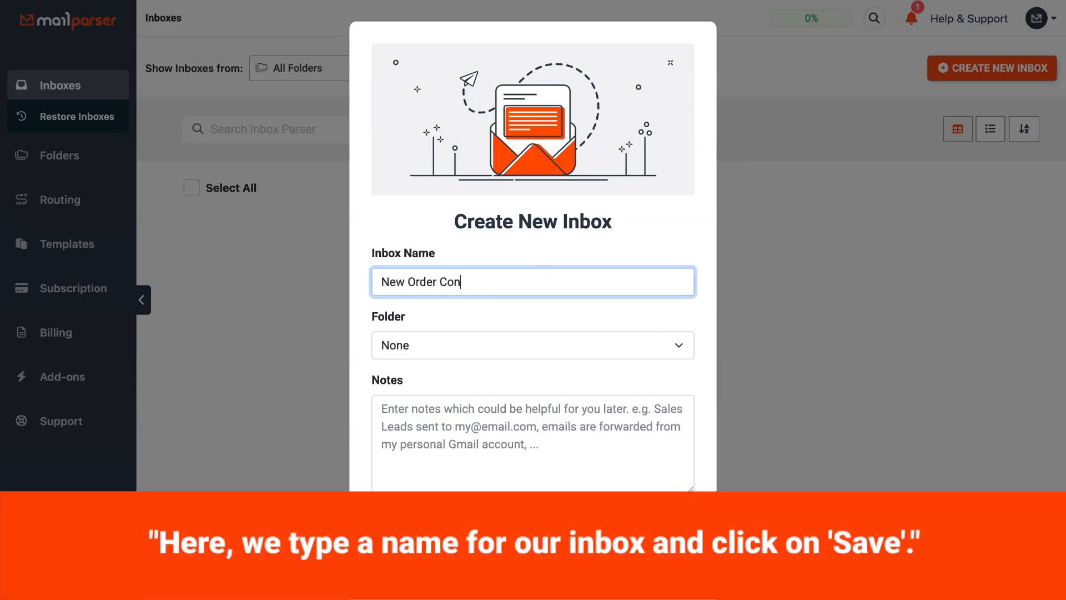
{"action": "type", "text": "firmations"}
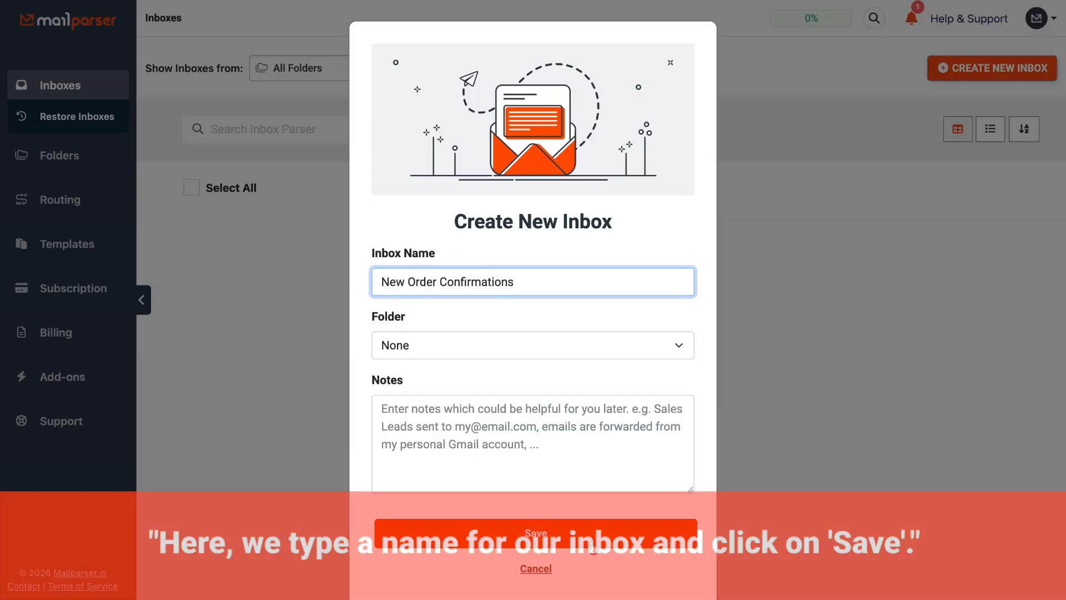
{"action": "left_click", "coordinate": [592, 547]}
{"action": "left_click", "coordinate": [593, 547]}
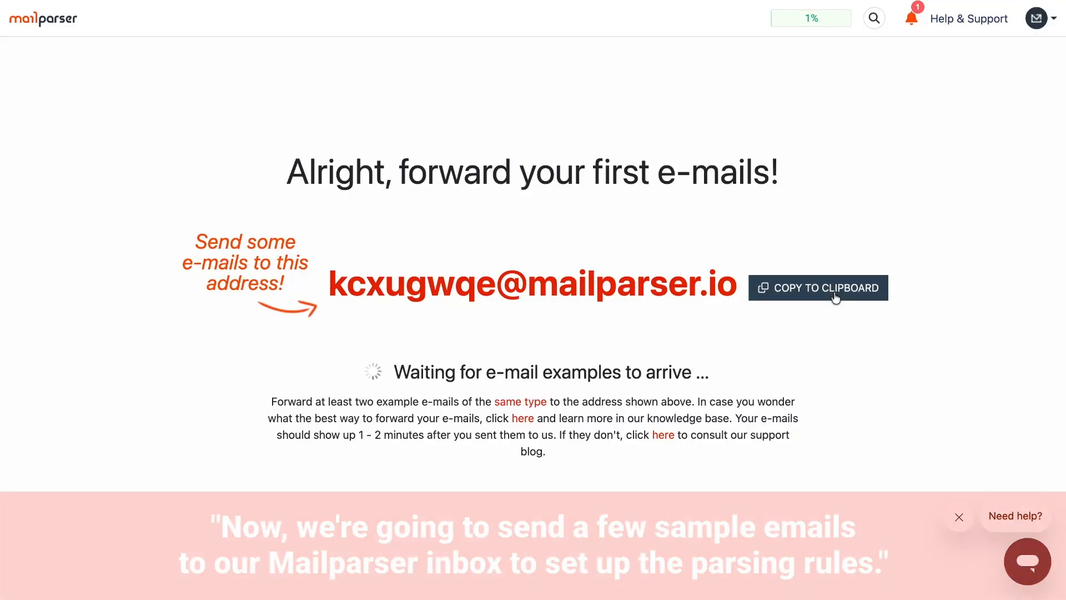
- Copy the new inbox's forwarding email address to the clipboard for sending sample emails
{"action": "left_click", "coordinate": [834, 292]}
{"action": "left_click", "coordinate": [674, 104]}
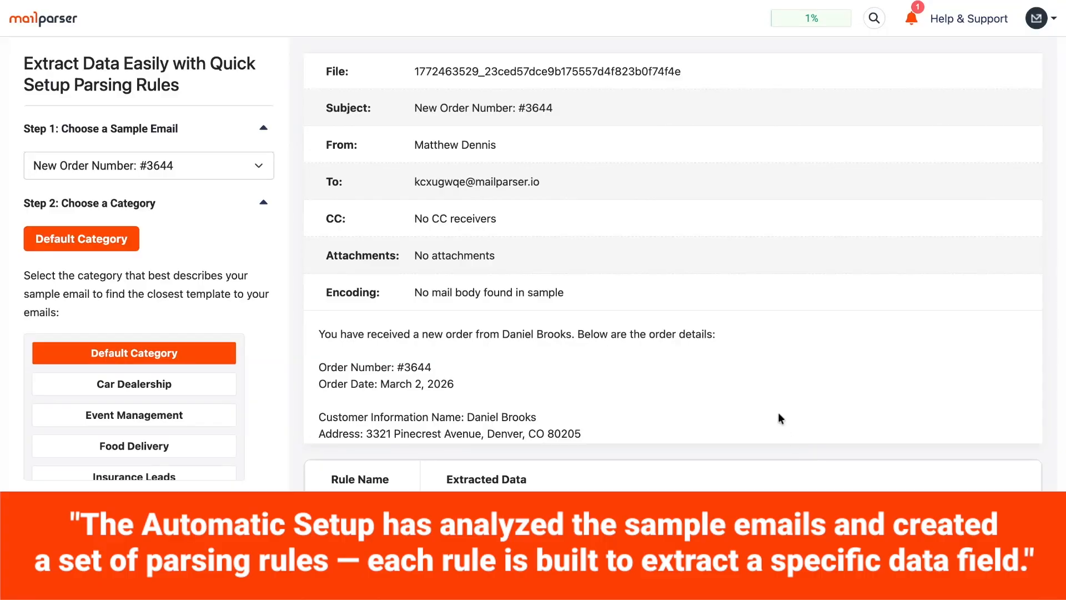
- Review the automatically extracted order fields and start with the Default Template, continuing with the Default Category
{"action": "scroll", "coordinate": [768, 301], "scroll_direction": "down", "scroll_amount": 3}
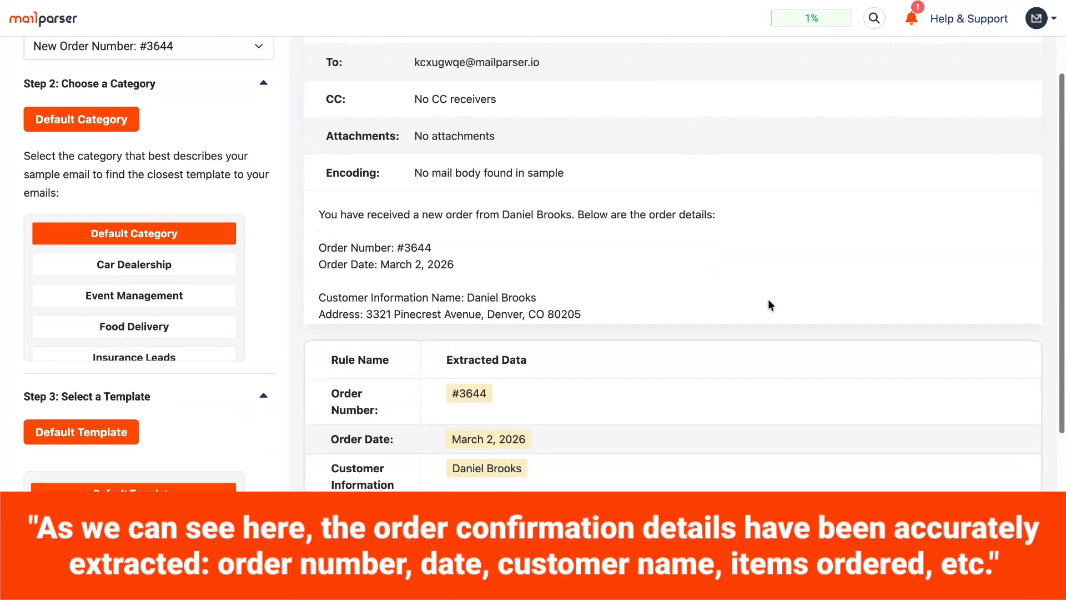
{"action": "scroll", "coordinate": [768, 304], "scroll_direction": "down", "scroll_amount": 2}
{"action": "scroll", "coordinate": [769, 311], "scroll_direction": "down", "scroll_amount": 5}
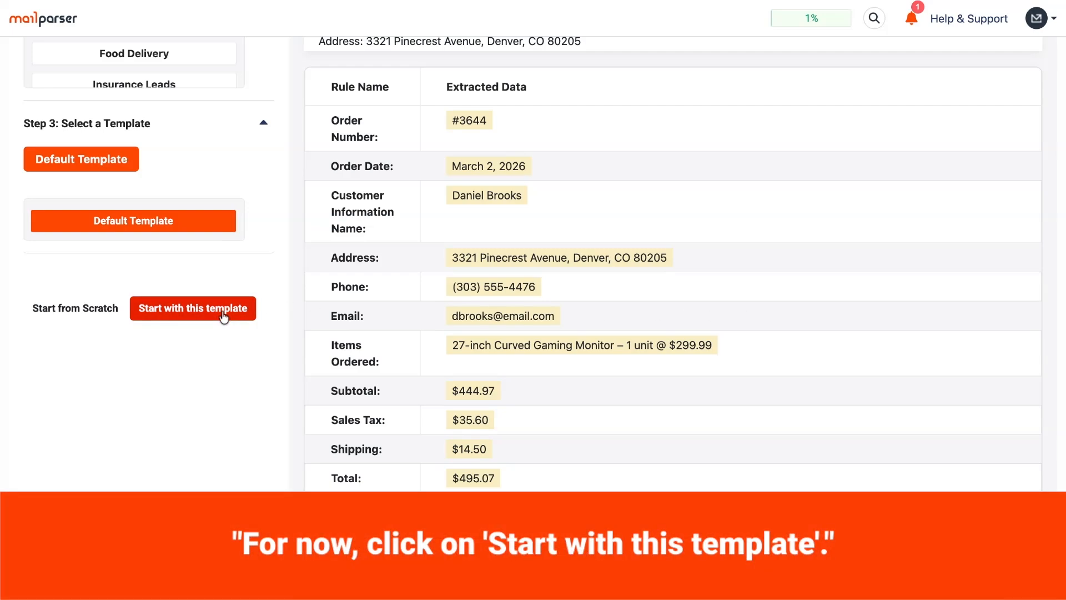
{"action": "left_click", "coordinate": [224, 315]}
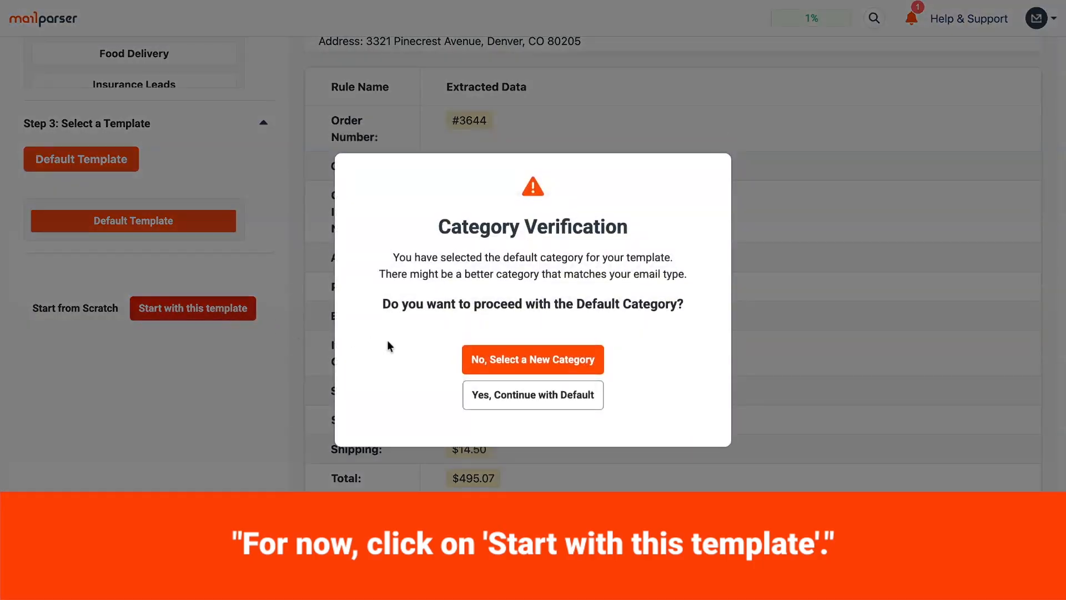
{"action": "left_click", "coordinate": [572, 399]}
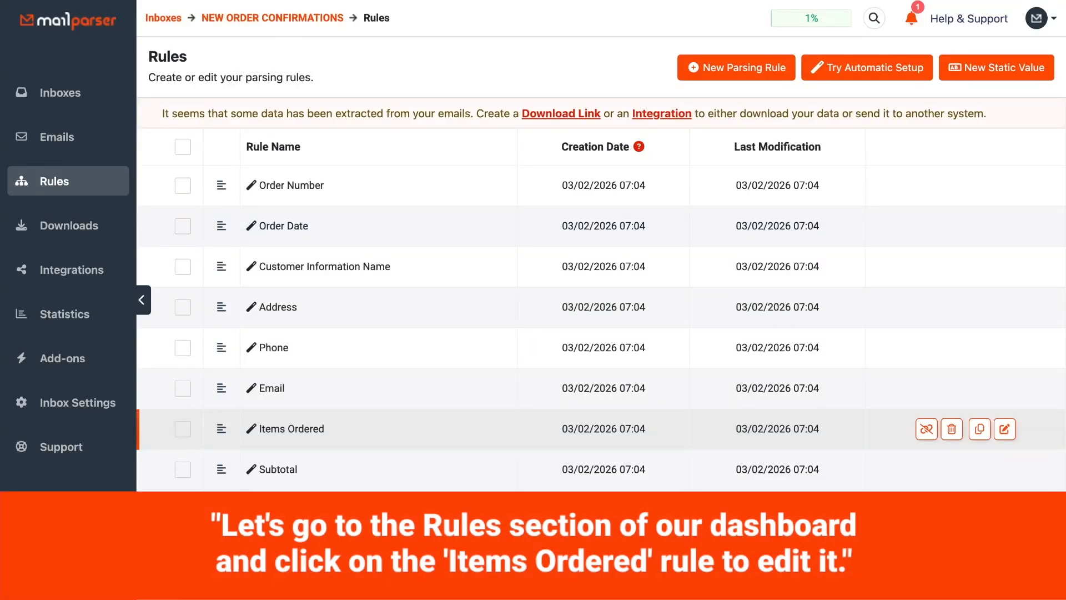
- Open the Items Ordered parsing rule and delete its last filter, the Define End Position set to End of line
{"action": "left_click", "coordinate": [351, 435]}
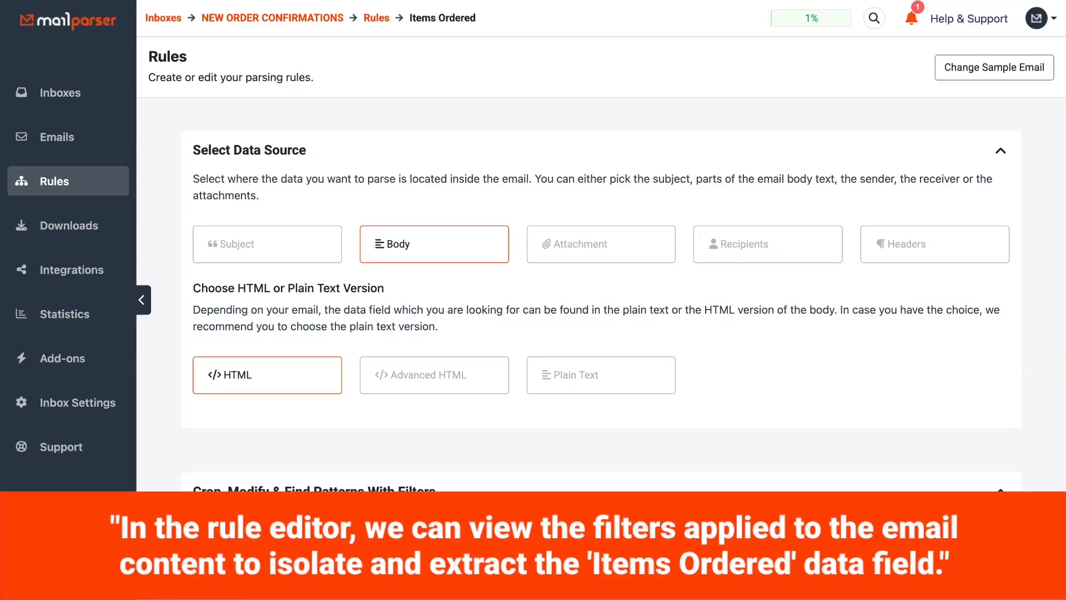
{"action": "scroll", "coordinate": [601, 333], "scroll_direction": "down", "scroll_amount": 10}
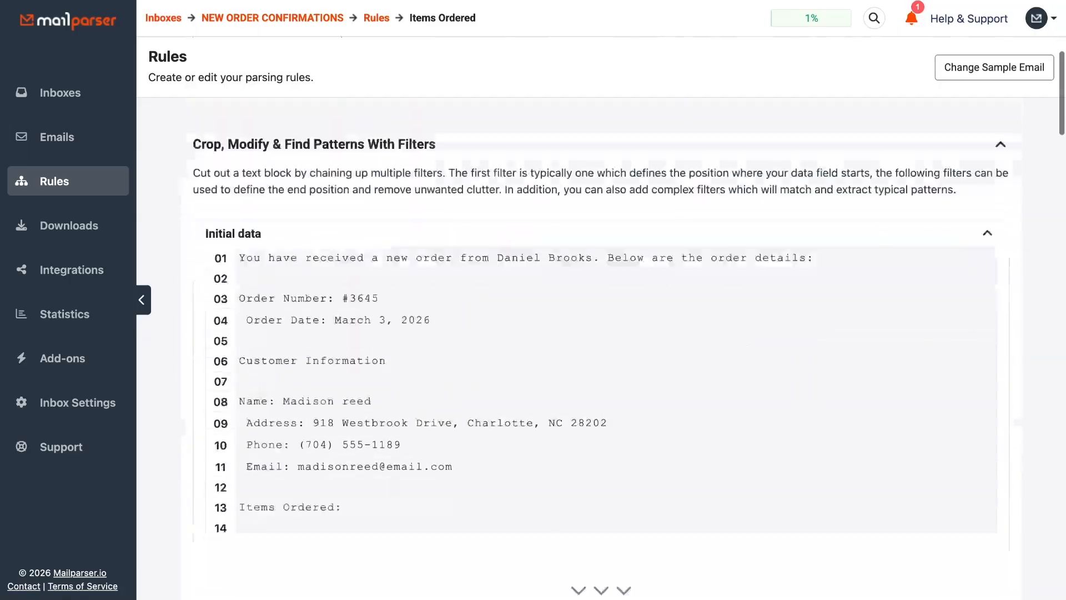
{"action": "scroll", "coordinate": [601, 334], "scroll_direction": "down", "scroll_amount": 15}
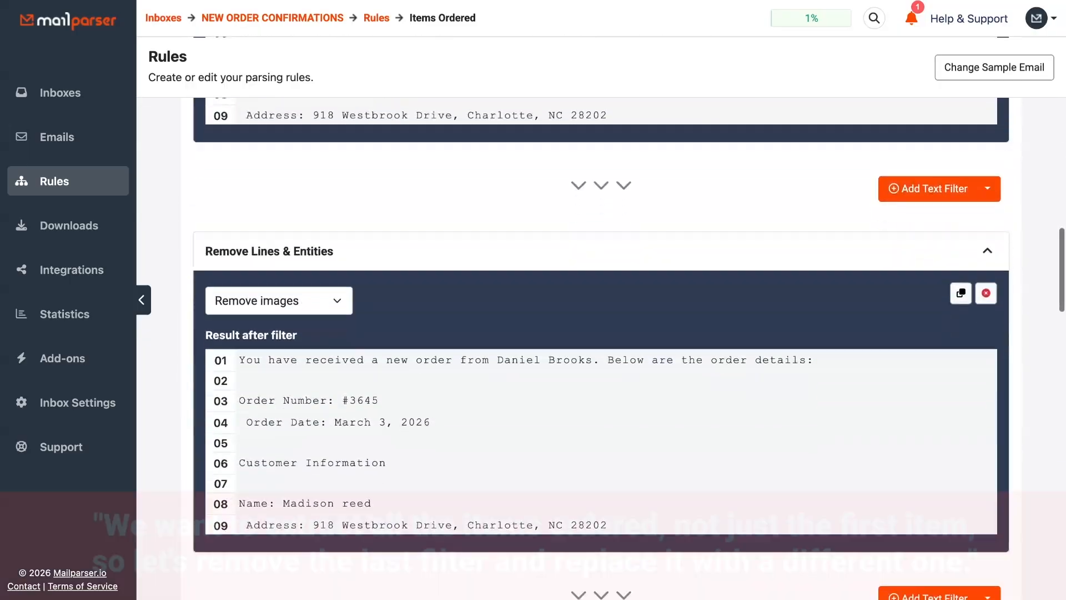
{"action": "scroll", "coordinate": [601, 334], "scroll_direction": "down", "scroll_amount": 15}
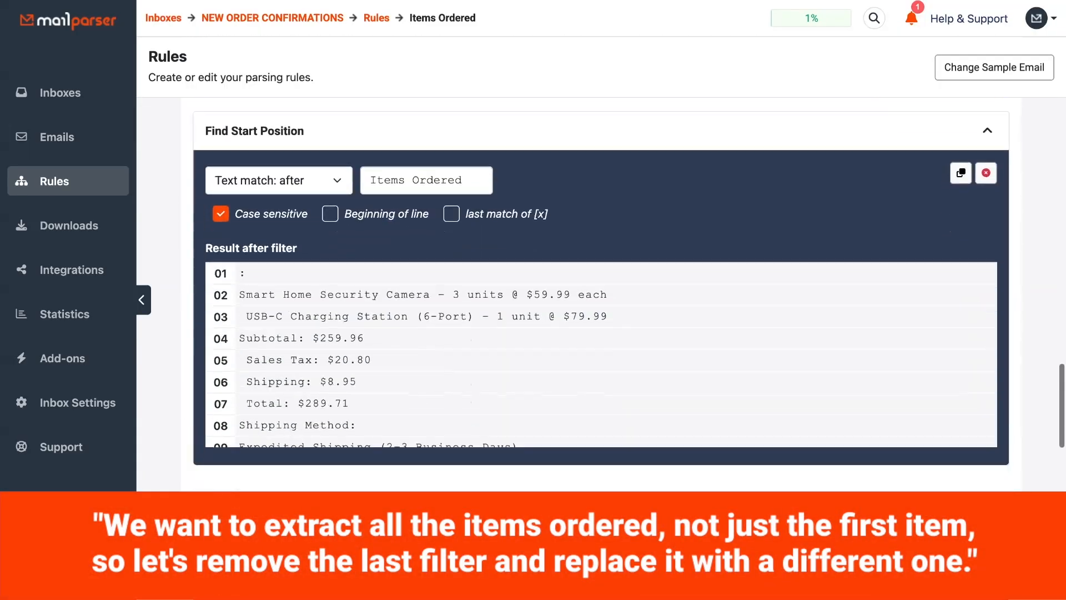
{"action": "scroll", "coordinate": [601, 333], "scroll_direction": "down", "scroll_amount": 12}
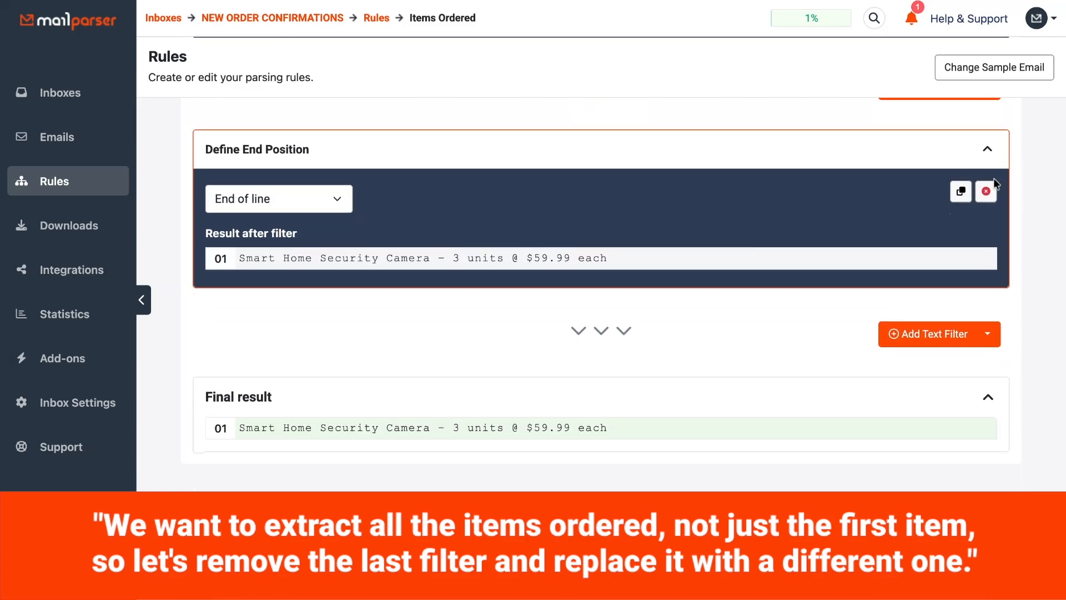
{"action": "left_click", "coordinate": [986, 191]}
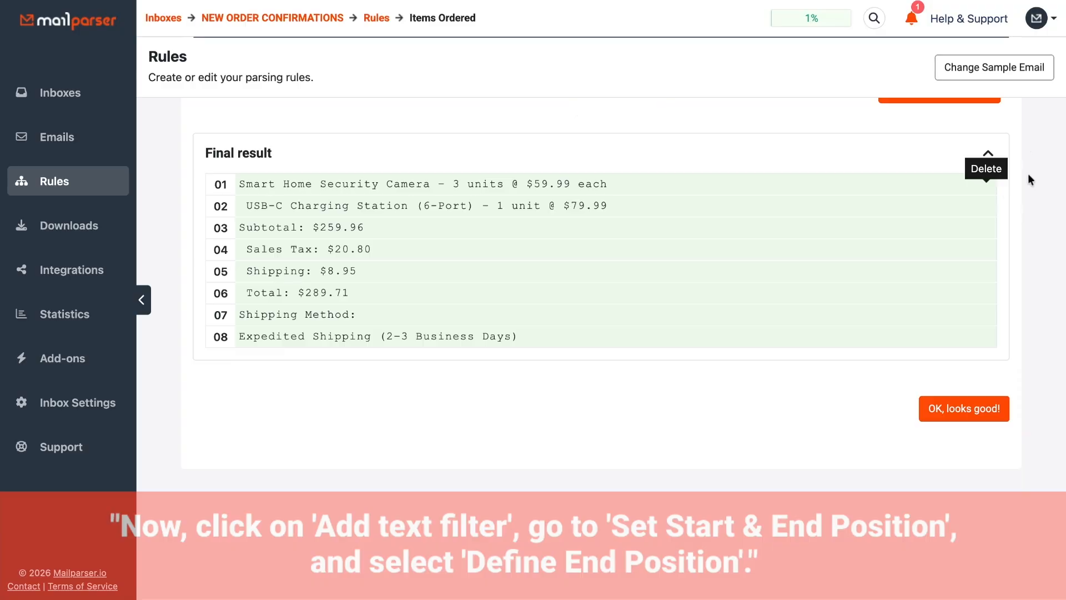
- Add a Define End Position filter to the end of the rule, using "Text match: after" with the text "Subtotal"
{"action": "scroll", "coordinate": [1028, 174], "scroll_direction": "up", "scroll_amount": 2}
{"action": "left_click", "coordinate": [974, 216]}
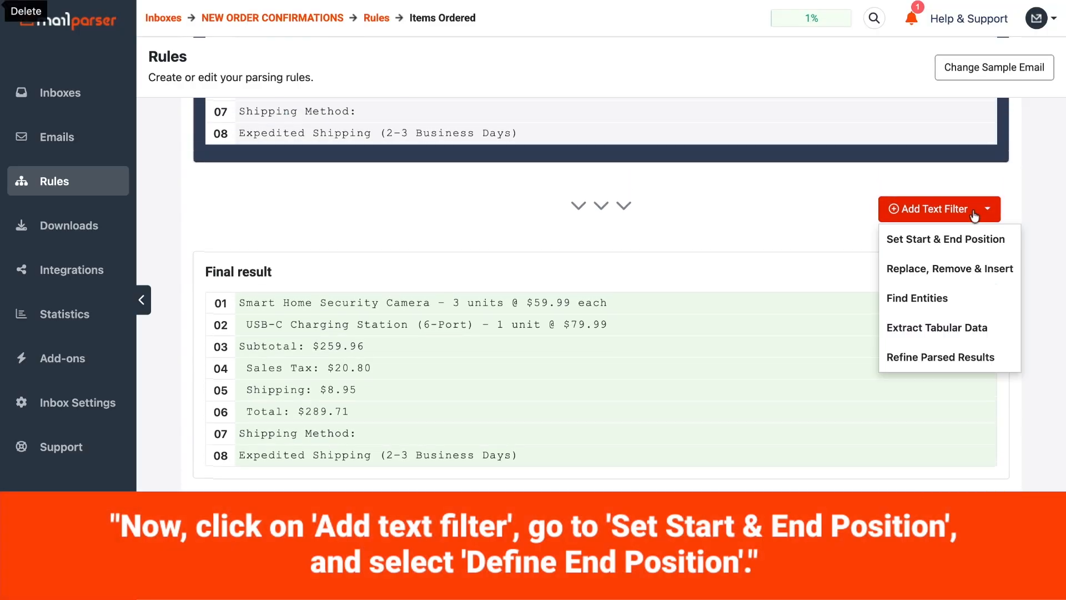
{"action": "mouse_move", "coordinate": [912, 239]}
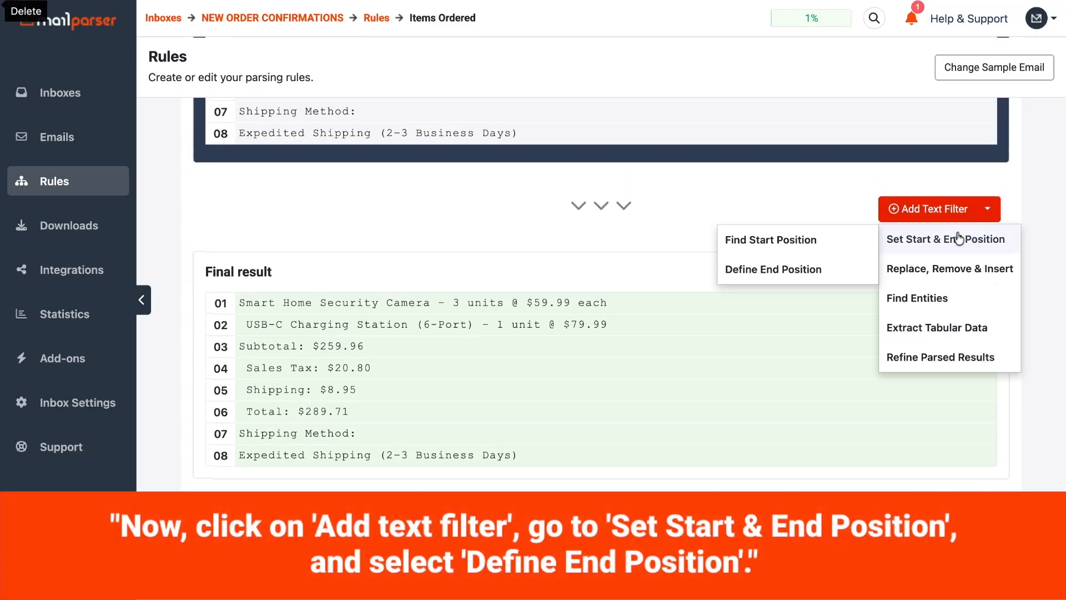
{"action": "left_click", "coordinate": [814, 266]}
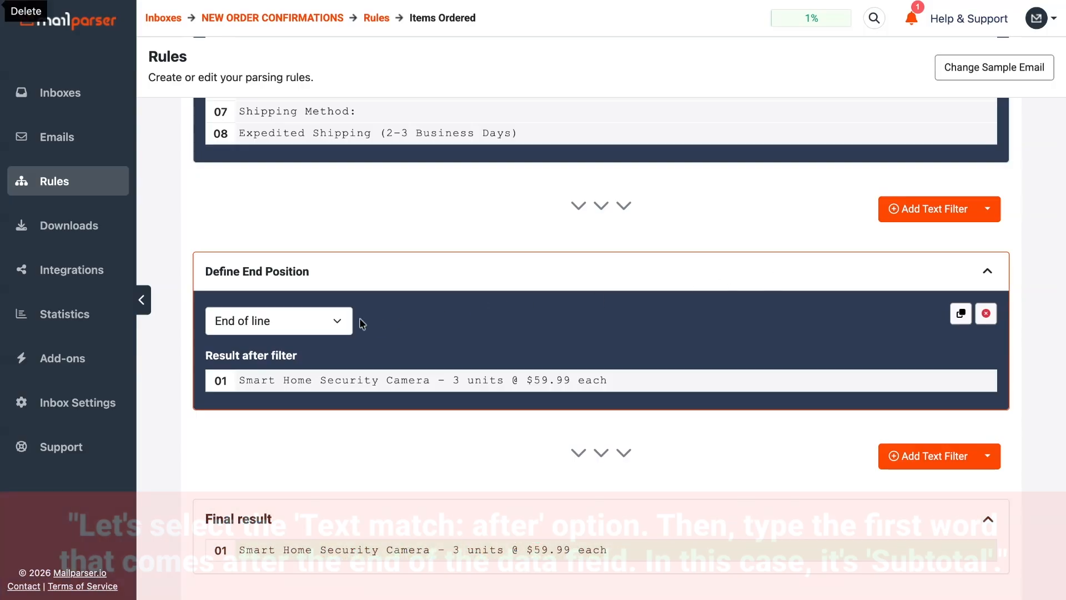
{"action": "left_click", "coordinate": [348, 317]}
{"action": "left_click", "coordinate": [319, 354]}
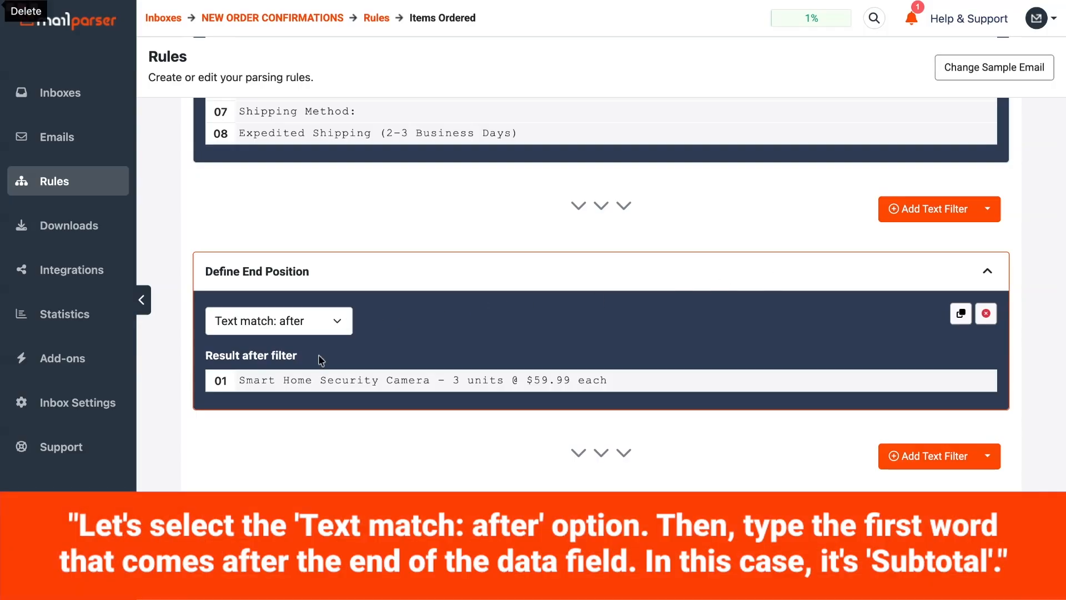
{"action": "left_click", "coordinate": [394, 321]}
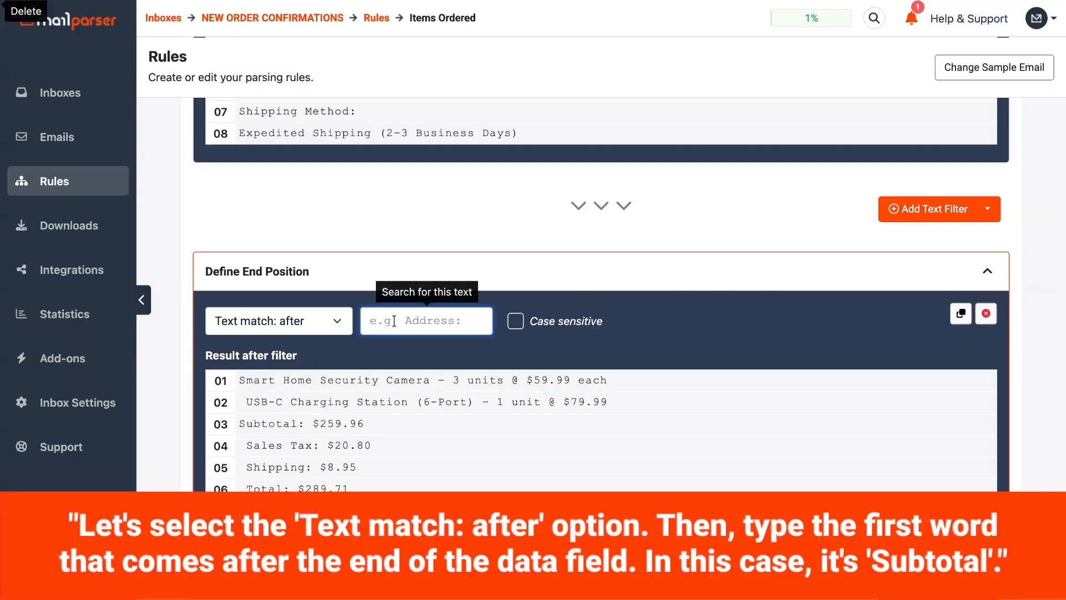
{"action": "type", "text": "Subtotal"}
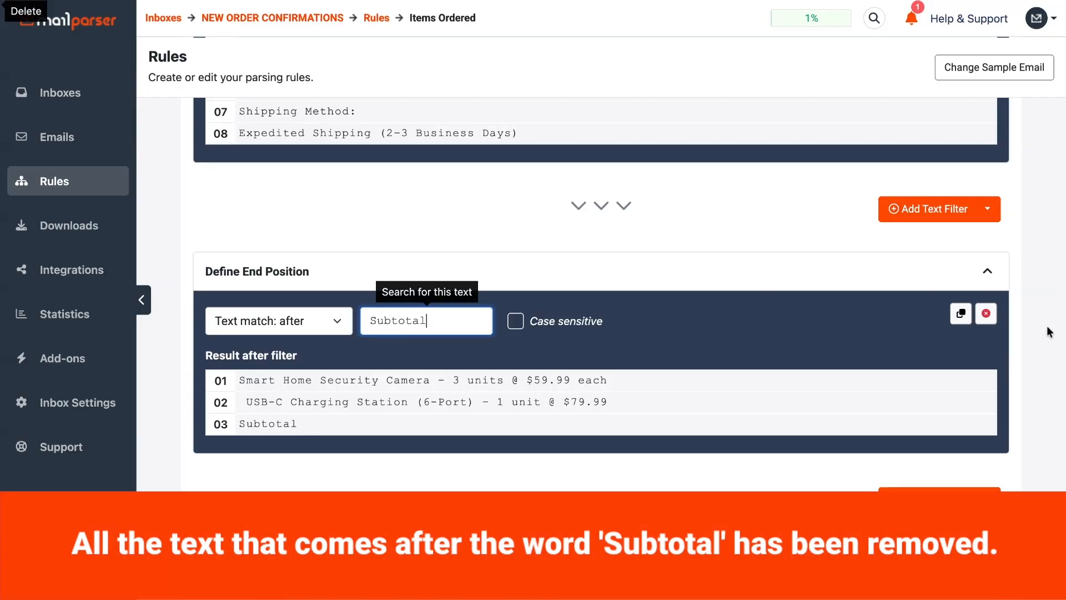
- Add another Define End Position filter after the Subtotal one, set to "Crop last [x] words" with the value 1
{"action": "scroll", "coordinate": [1050, 332], "scroll_direction": "down", "scroll_amount": 2}
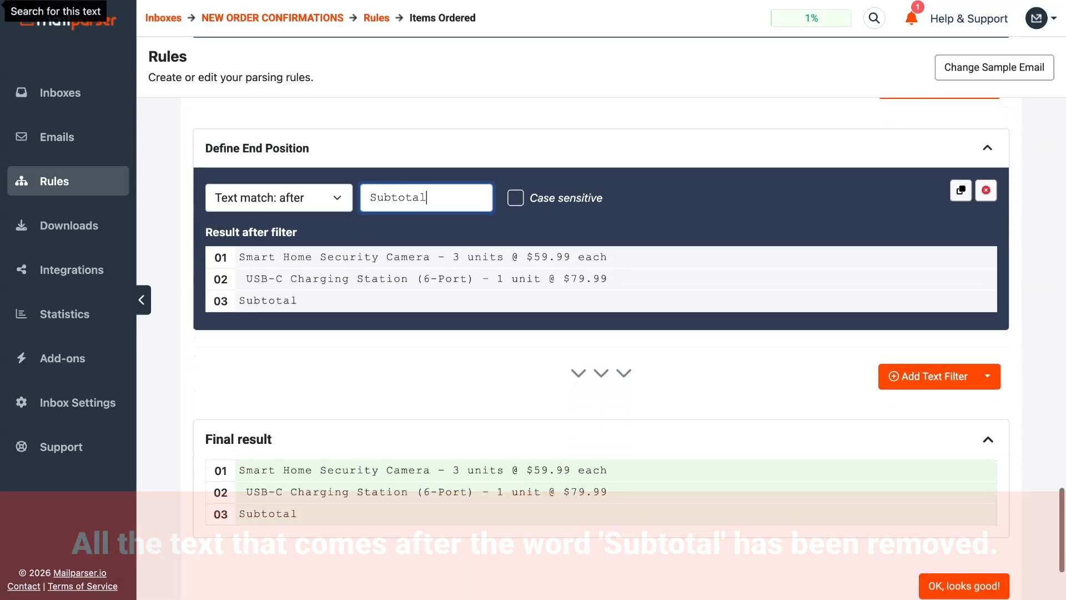
{"action": "left_click", "coordinate": [988, 376]}
{"action": "mouse_move", "coordinate": [961, 408]}
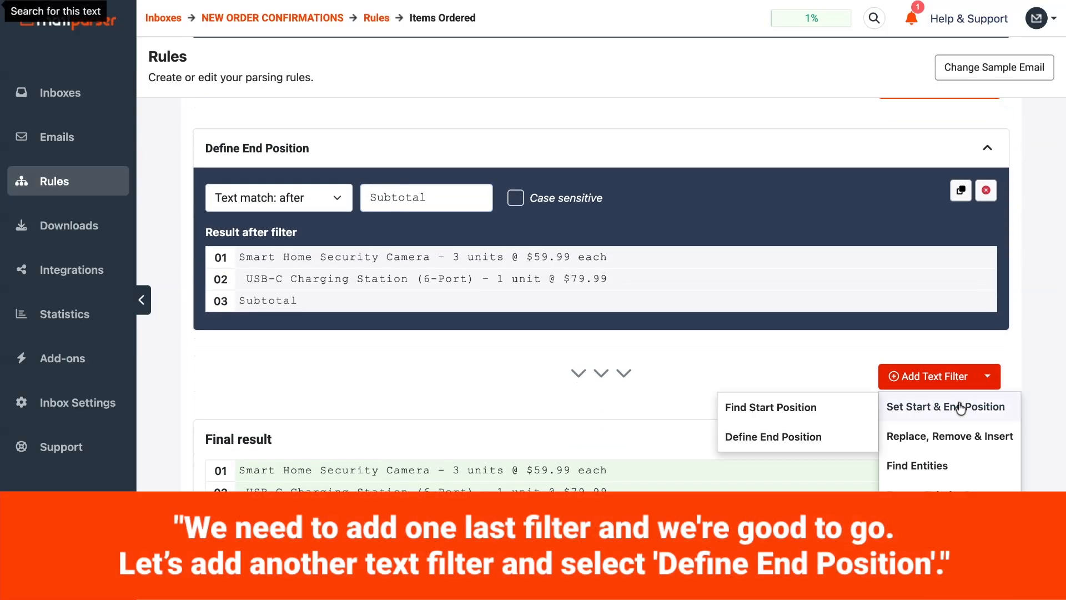
{"action": "left_click", "coordinate": [821, 437]}
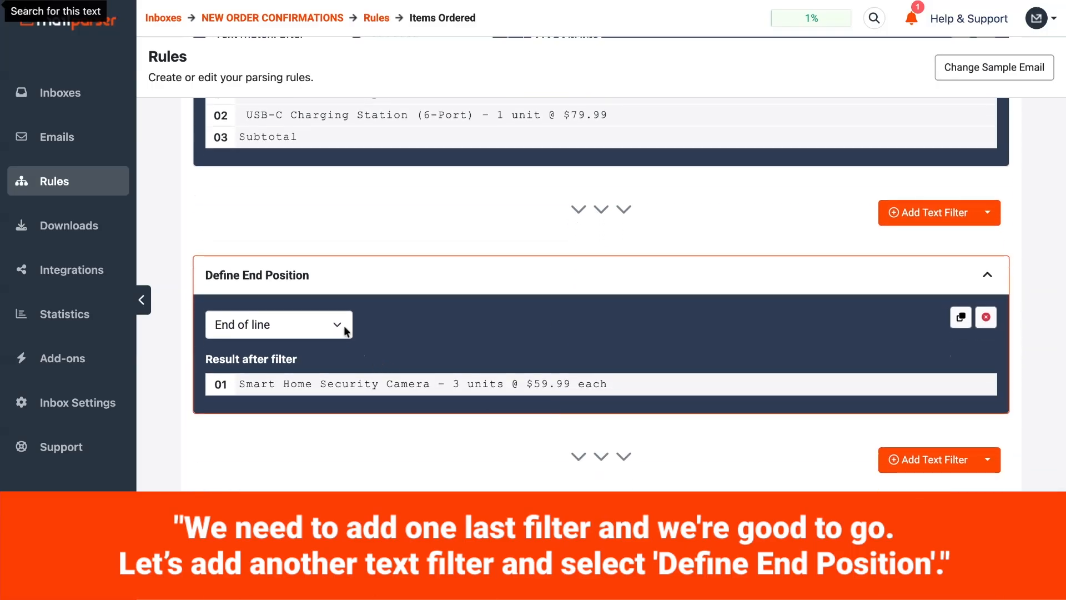
{"action": "left_click", "coordinate": [346, 331]}
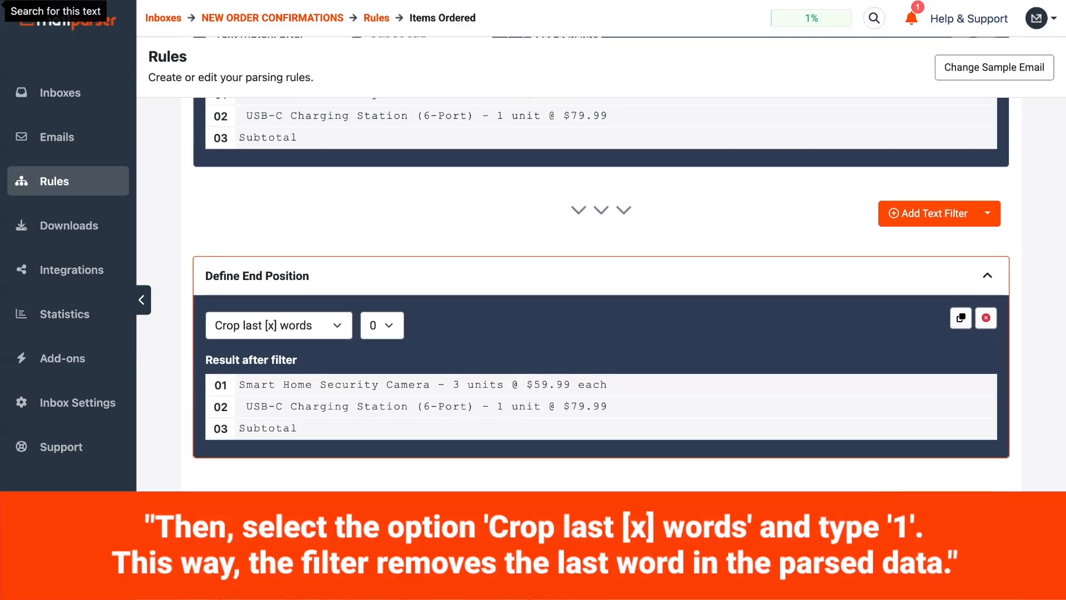
{"action": "left_click", "coordinate": [388, 325]}
{"action": "left_click", "coordinate": [384, 343]}
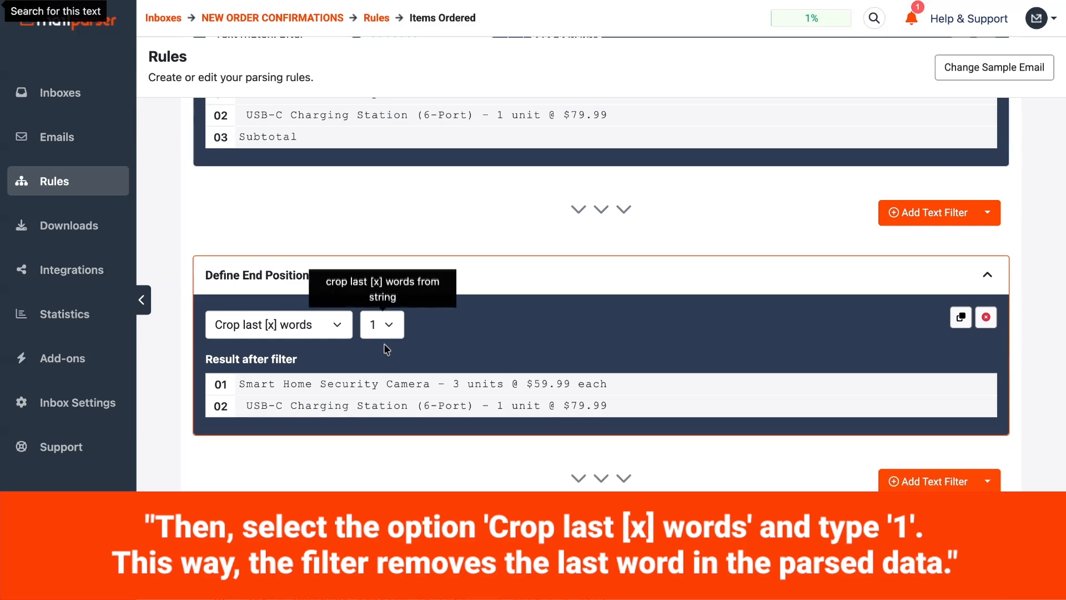
- Accept the final filter result and save the parsing rule under the field name Items Ordered
{"action": "scroll", "coordinate": [405, 455], "scroll_direction": "down", "scroll_amount": 4}
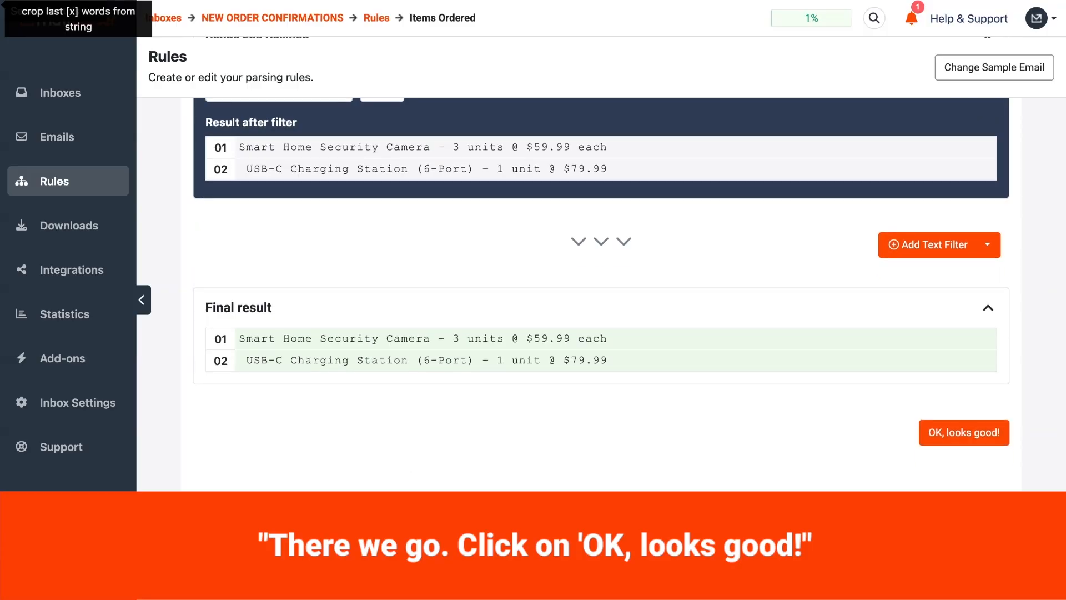
{"action": "scroll", "coordinate": [849, 449], "scroll_direction": "down", "scroll_amount": 1}
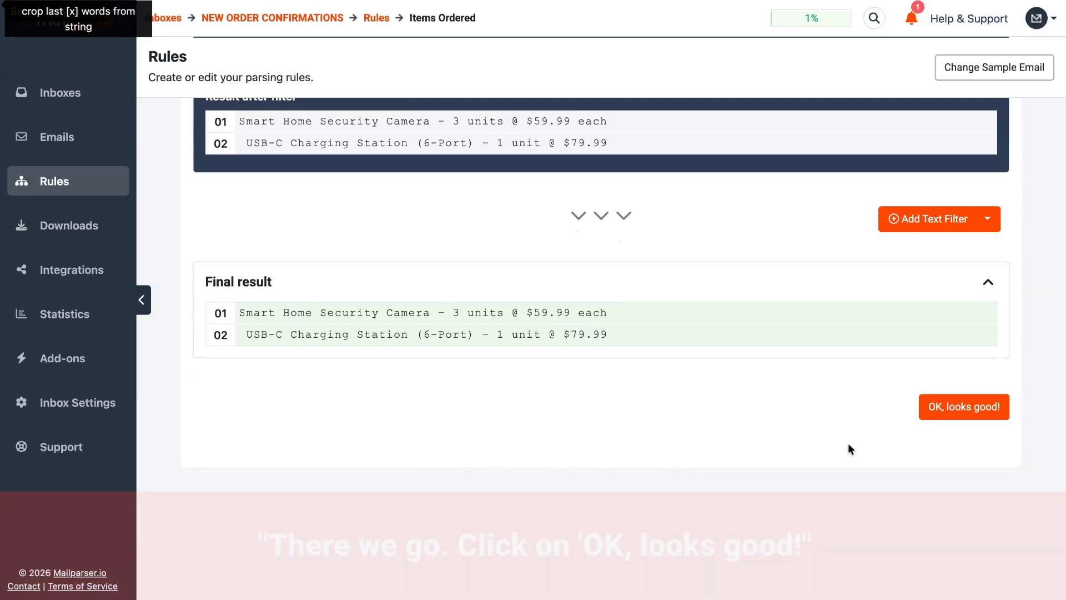
{"action": "left_click", "coordinate": [963, 414]}
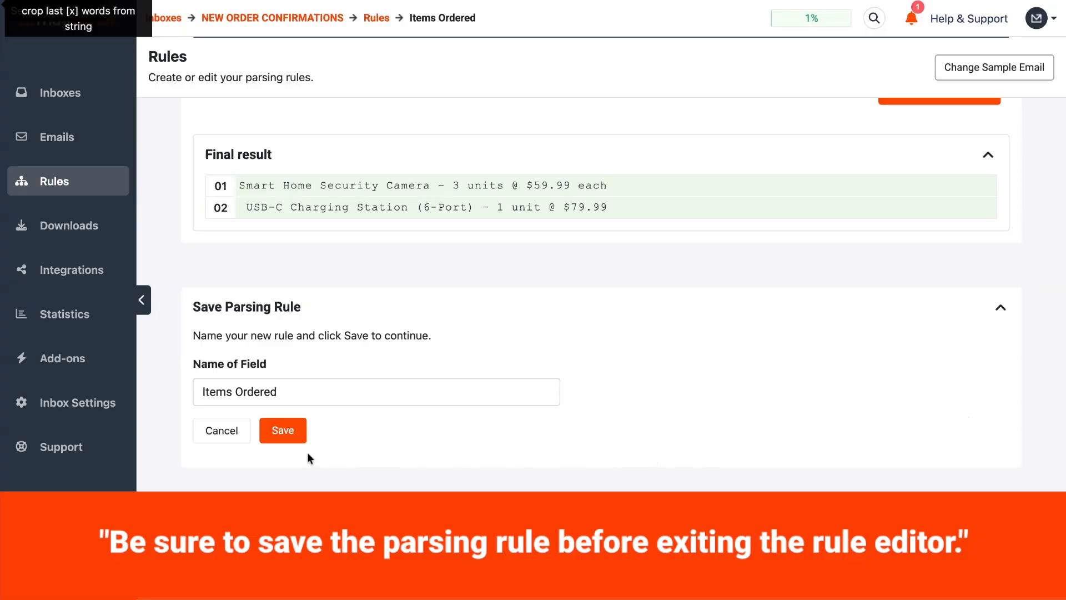
{"action": "left_click", "coordinate": [280, 437]}
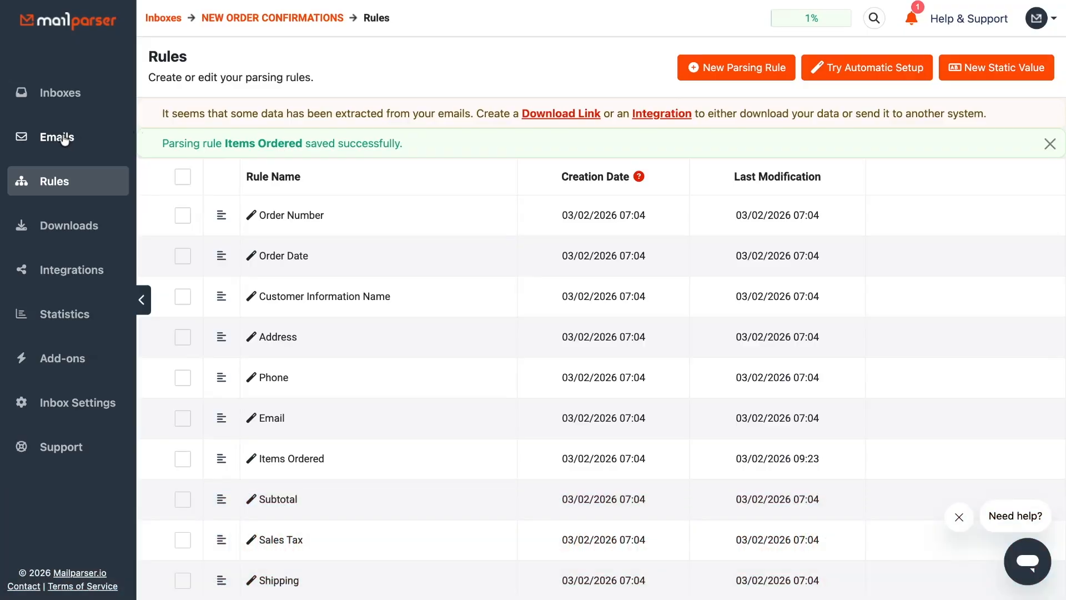
- Open the inbox's received emails and examine the parsed data of each new order email, including the items ordered
{"action": "left_click", "coordinate": [66, 138]}
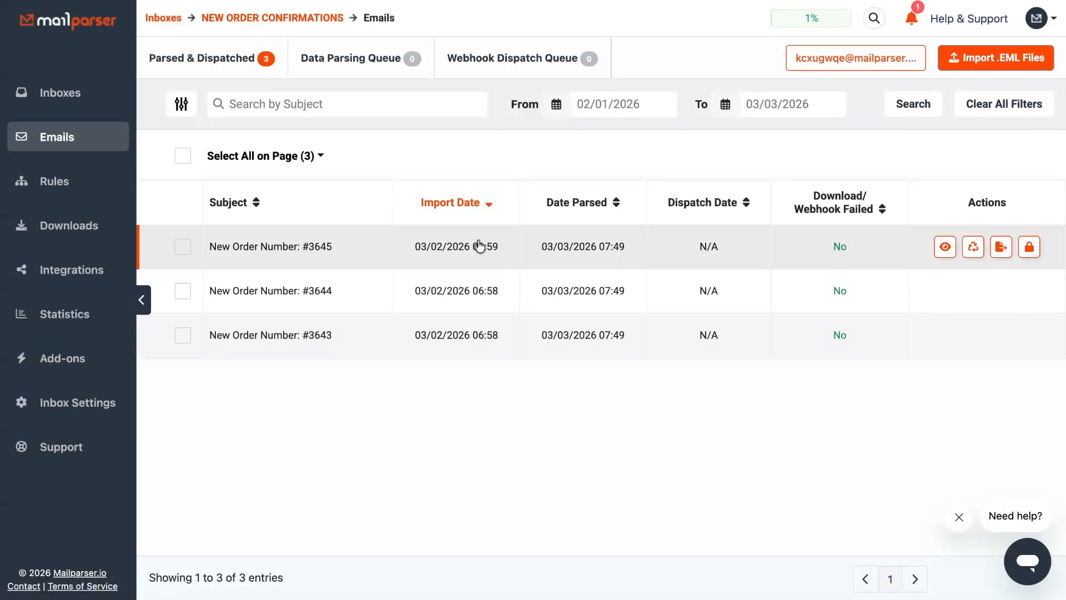
{"action": "left_click", "coordinate": [481, 244]}
{"action": "scroll", "coordinate": [570, 276], "scroll_direction": "down", "scroll_amount": 2}
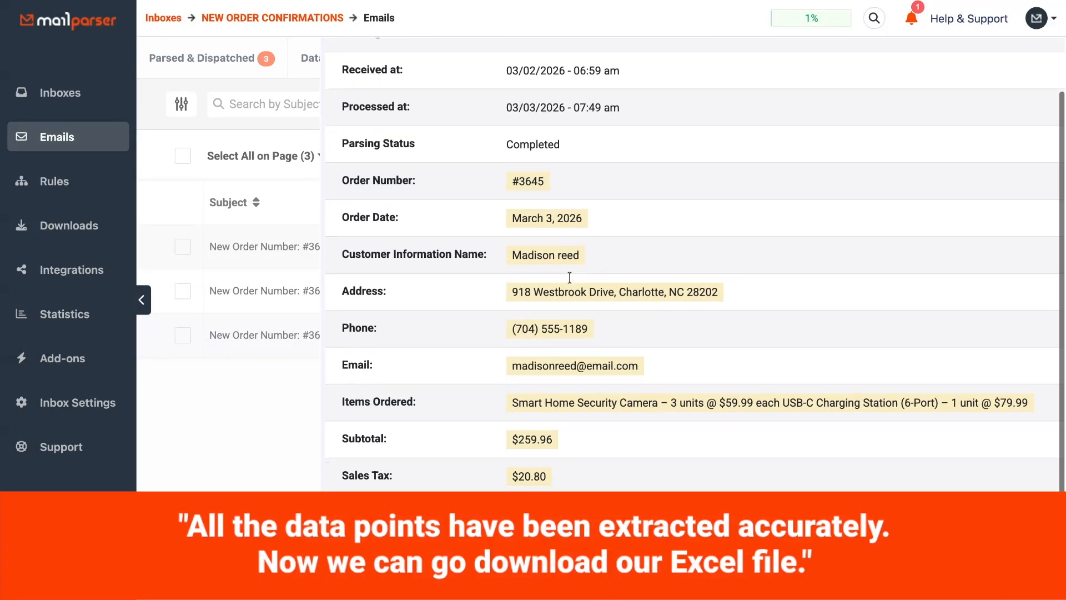
{"action": "scroll", "coordinate": [569, 276], "scroll_direction": "up", "scroll_amount": 2}
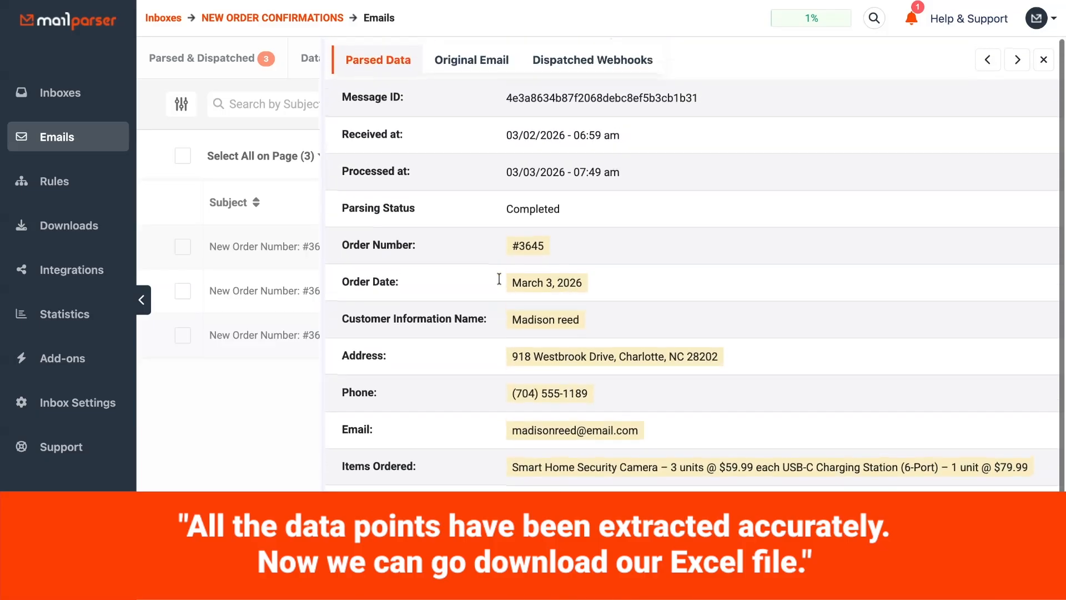
{"action": "left_click", "coordinate": [274, 290]}
{"action": "scroll", "coordinate": [638, 268], "scroll_direction": "down", "scroll_amount": 3}
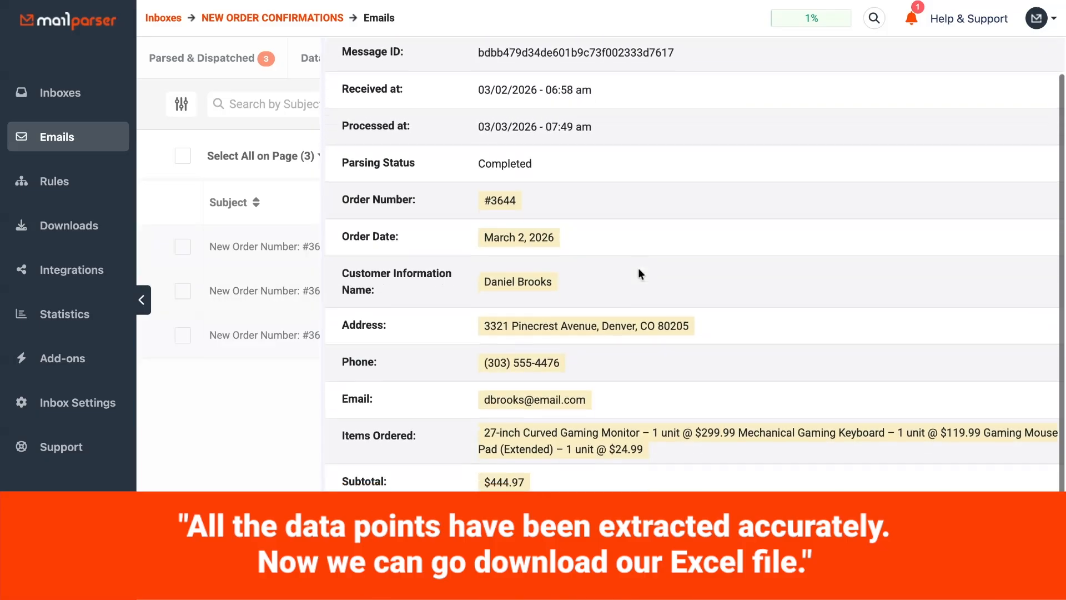
{"action": "scroll", "coordinate": [638, 268], "scroll_direction": "up", "scroll_amount": 1}
{"action": "scroll", "coordinate": [638, 268], "scroll_direction": "up", "scroll_amount": 2}
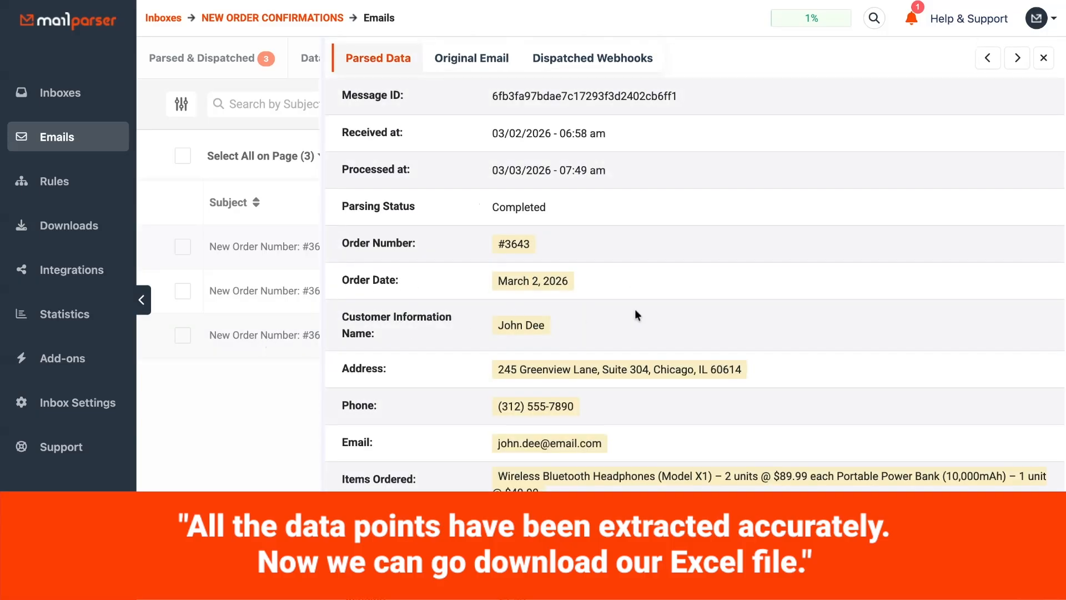
- Create the inbox's first download link in XLS format and name it "Order Confirmations"
{"action": "scroll", "coordinate": [657, 307], "scroll_direction": "down", "scroll_amount": 3}
{"action": "scroll", "coordinate": [655, 303], "scroll_direction": "up", "scroll_amount": 3}
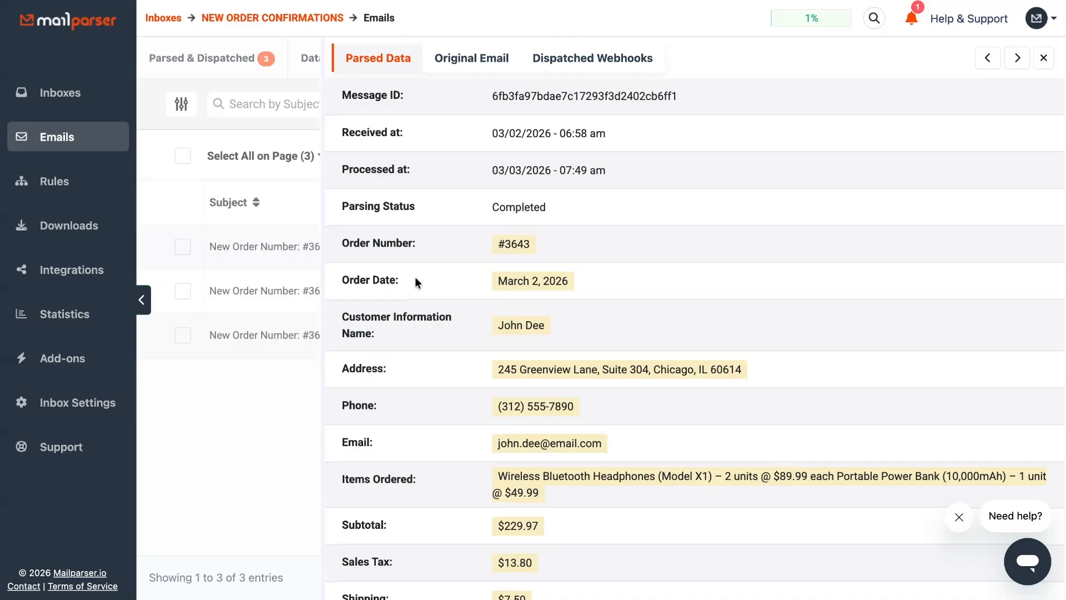
{"action": "left_click", "coordinate": [68, 233]}
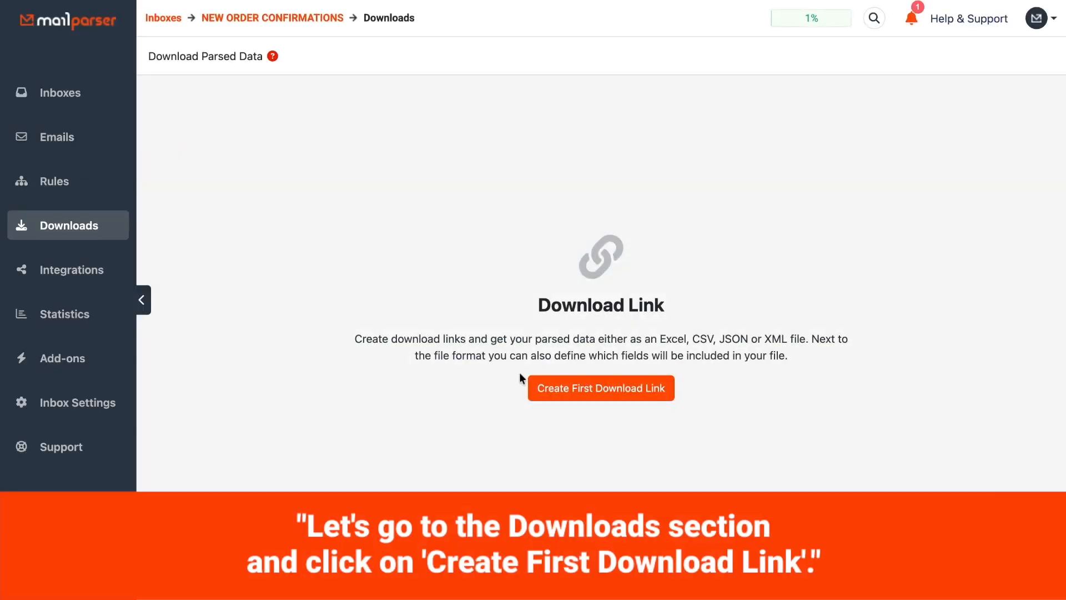
{"action": "left_click", "coordinate": [564, 397]}
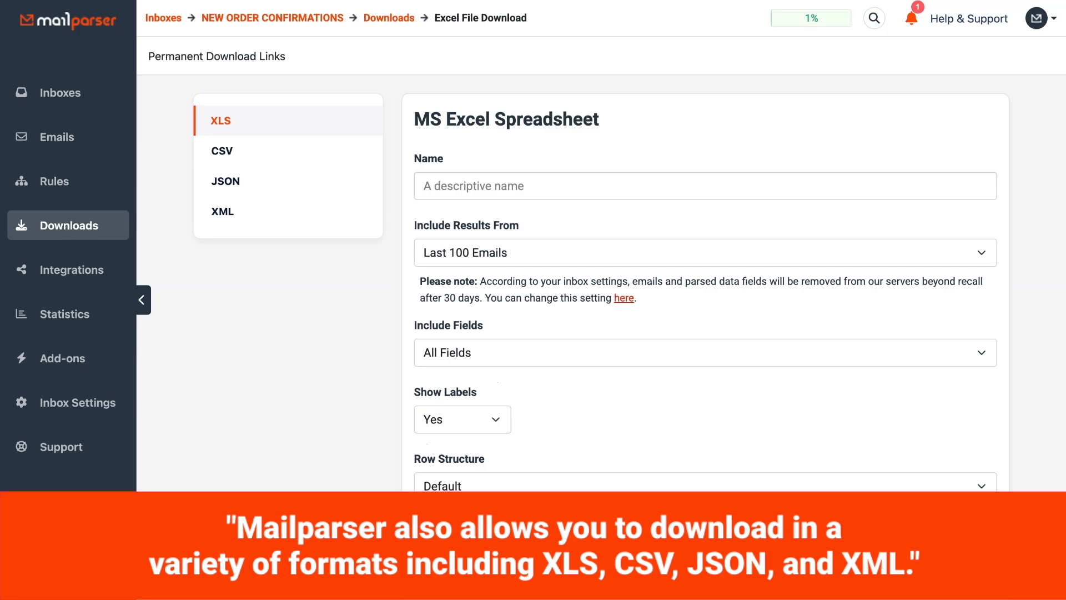
{"action": "left_click", "coordinate": [478, 187]}
{"action": "type", "text": "Order Confirmations"}
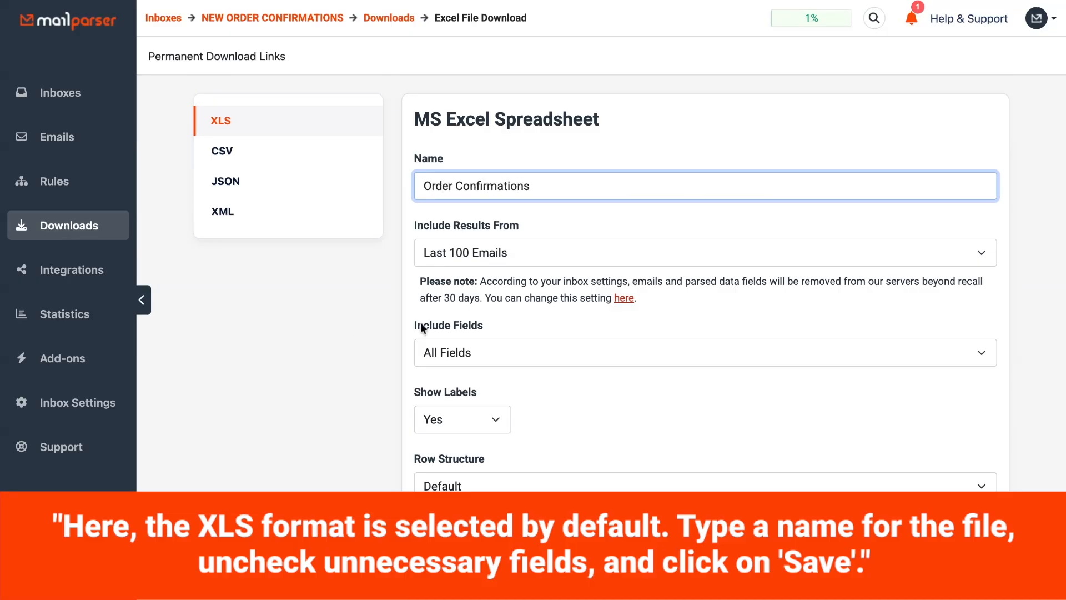
- Exclude Message ID, Received at, Processed at and Media Link Data from the download's fields and save the download link
{"action": "scroll", "coordinate": [1011, 365], "scroll_direction": "down", "scroll_amount": 2}
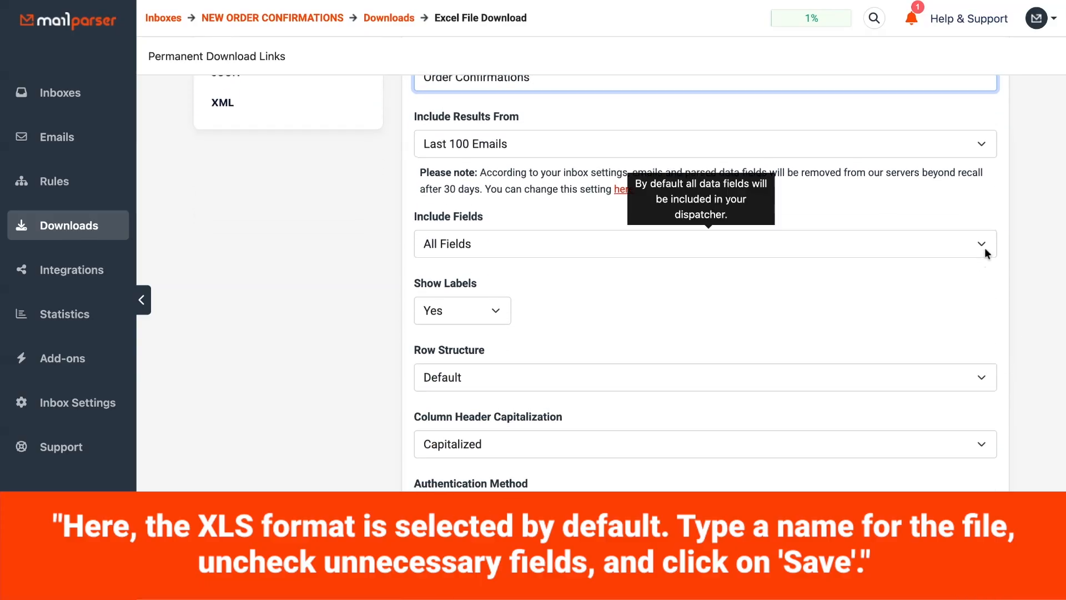
{"action": "left_click", "coordinate": [984, 247]}
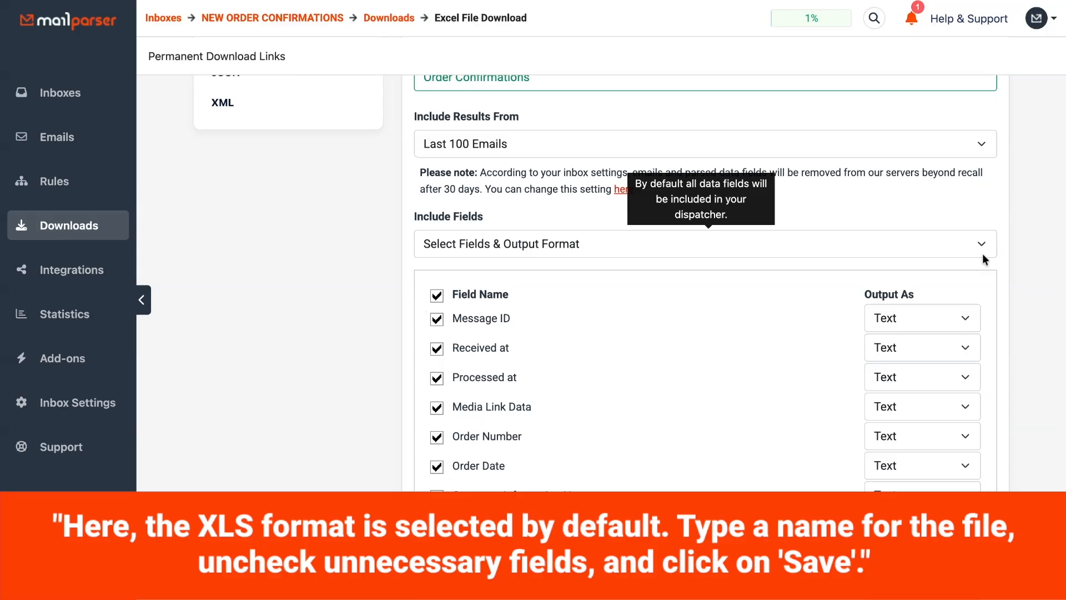
{"action": "scroll", "coordinate": [1028, 279], "scroll_direction": "down", "scroll_amount": 1}
{"action": "scroll", "coordinate": [1028, 278], "scroll_direction": "down", "scroll_amount": 3}
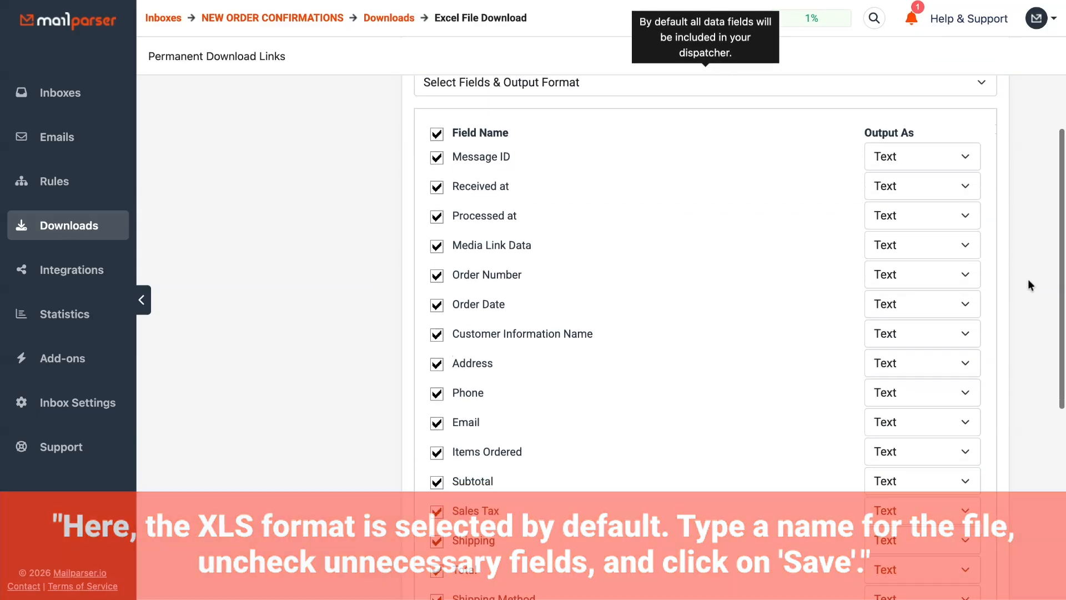
{"action": "left_click", "coordinate": [437, 136]}
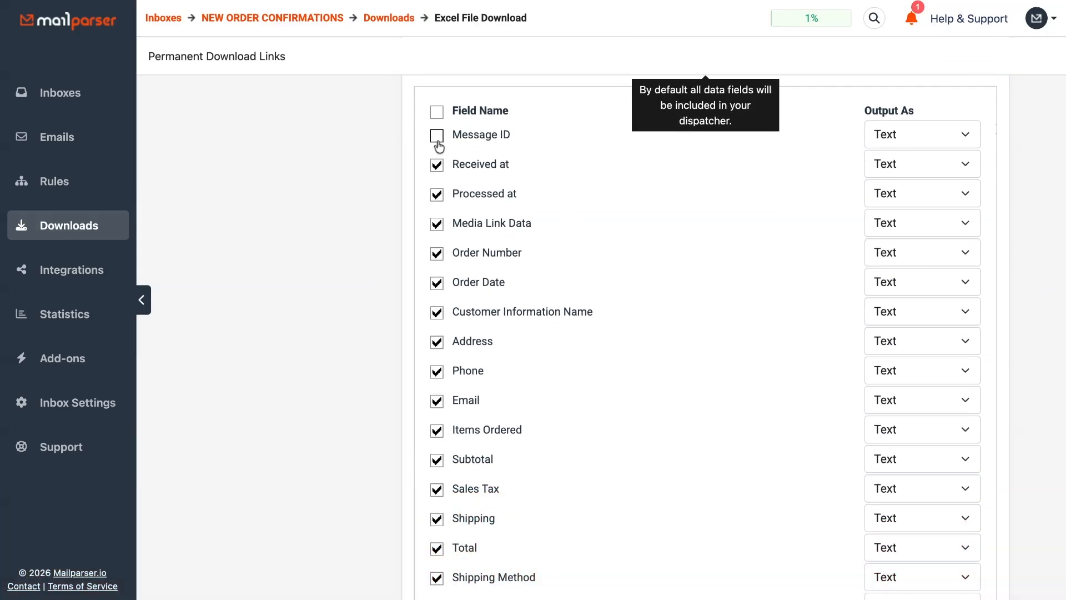
{"action": "left_click", "coordinate": [437, 168]}
{"action": "left_click", "coordinate": [437, 195]}
{"action": "left_click", "coordinate": [438, 225]}
{"action": "scroll", "coordinate": [1014, 273], "scroll_direction": "down", "scroll_amount": 3}
{"action": "scroll", "coordinate": [1014, 272], "scroll_direction": "down", "scroll_amount": 4}
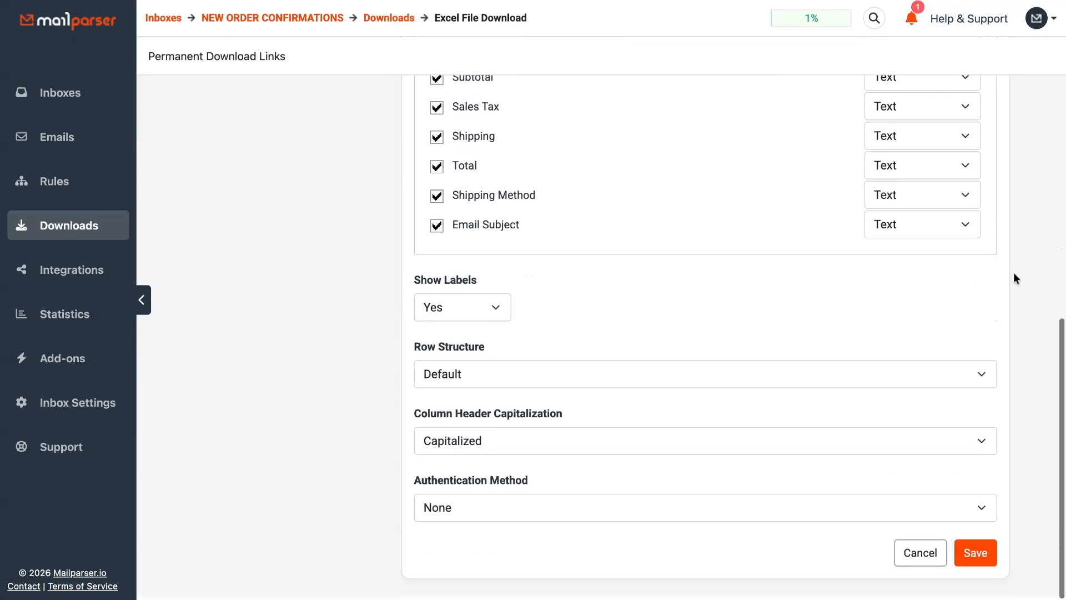
{"action": "left_click", "coordinate": [972, 554]}
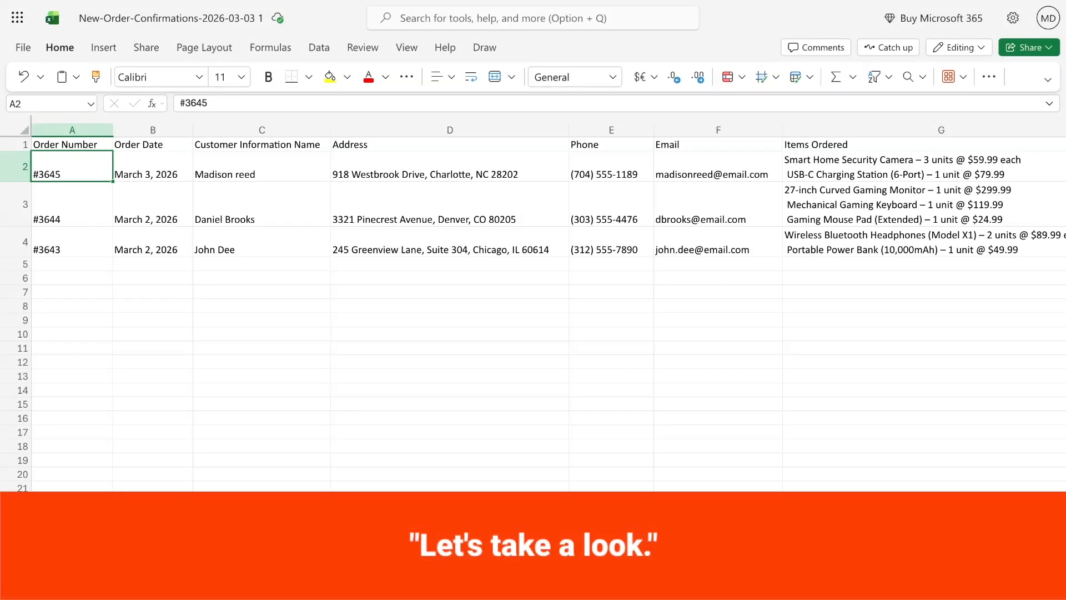
- Examine the order data in the exported Excel workbook across all columns, through Shipping Method and Email Subject
{"action": "scroll", "coordinate": [548, 302], "scroll_direction": "right", "scroll_amount": 5}
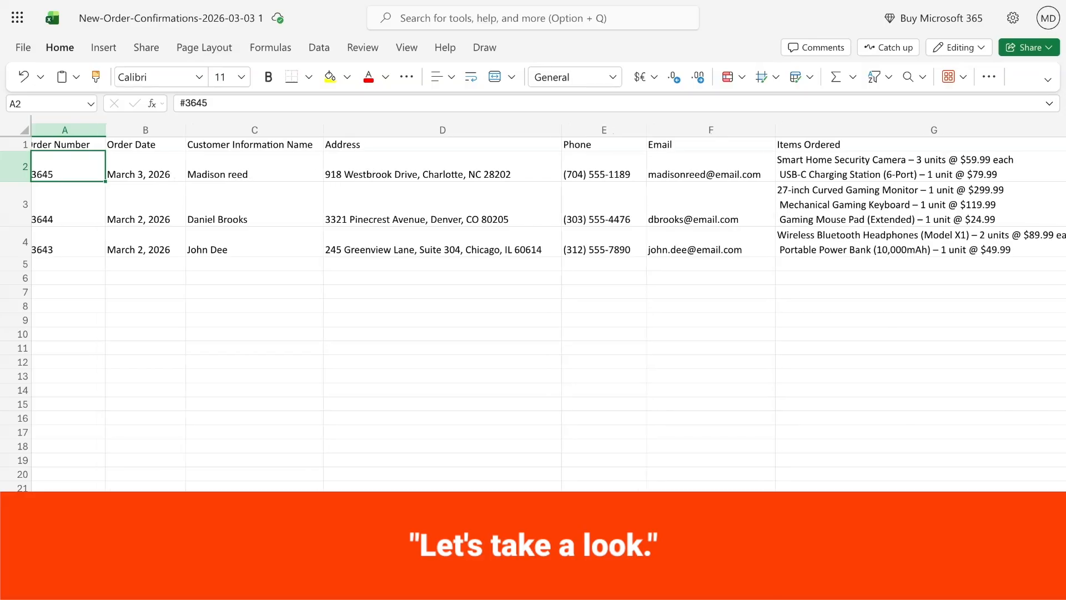
{"action": "scroll", "coordinate": [549, 302], "scroll_direction": "right", "scroll_amount": 7}
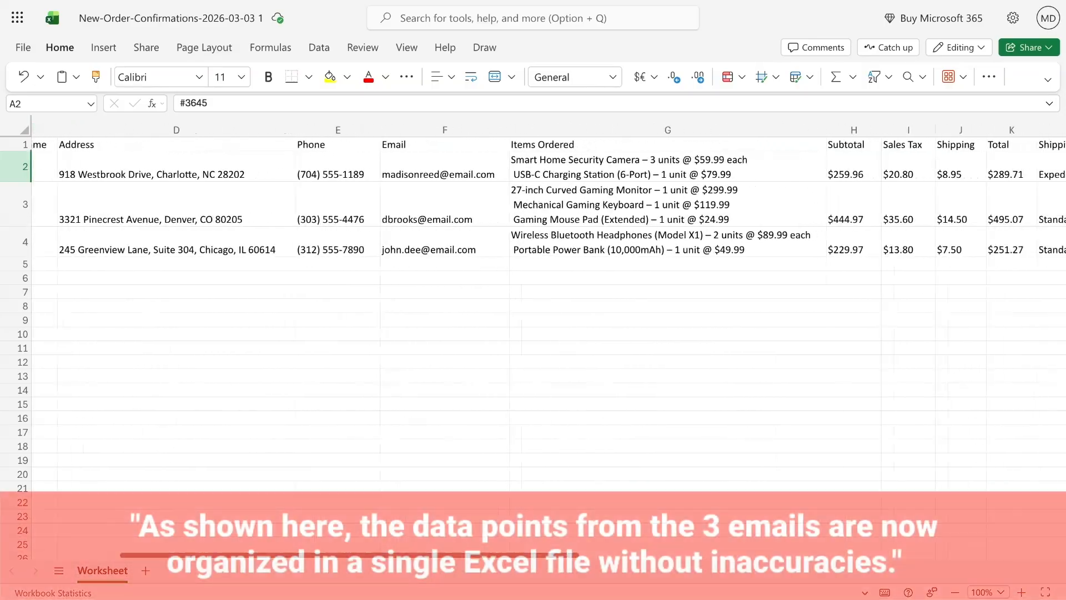
{"action": "scroll", "coordinate": [549, 302], "scroll_direction": "right", "scroll_amount": 5}
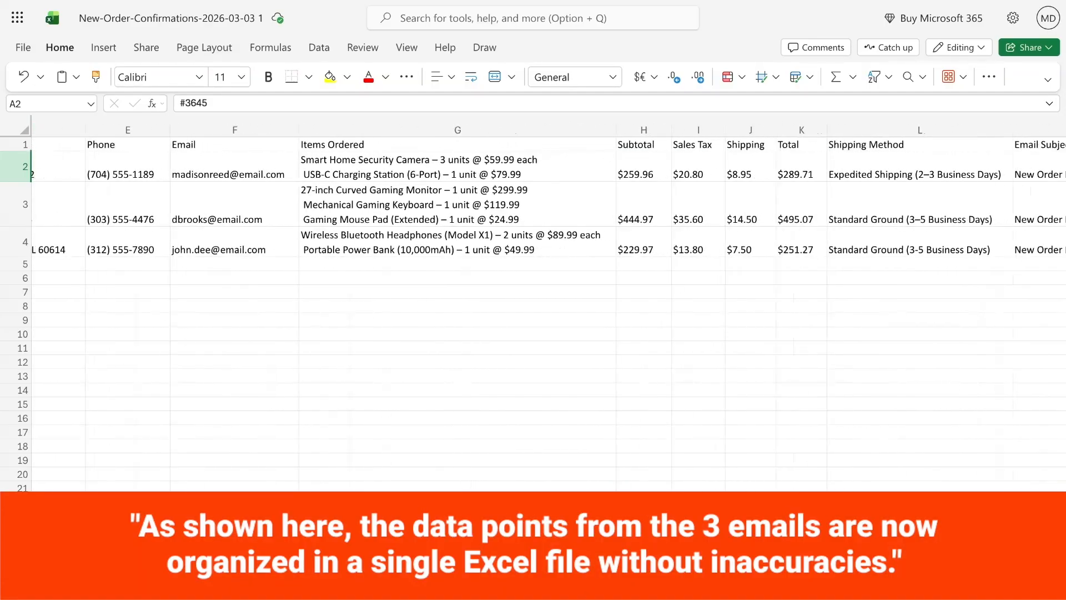
{"action": "scroll", "coordinate": [548, 302], "scroll_direction": "right", "scroll_amount": 1}
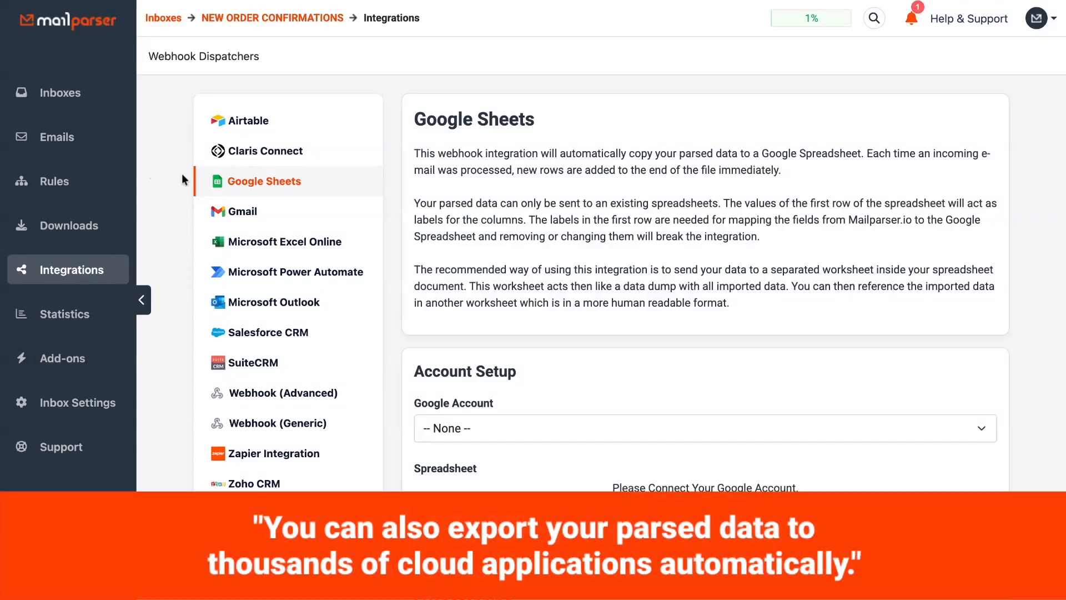
- Review the inbox's integration setup pages for Google Sheets, Microsoft Excel Online and Microsoft Power Automate
{"action": "scroll", "coordinate": [391, 205], "scroll_direction": "down", "scroll_amount": 3}
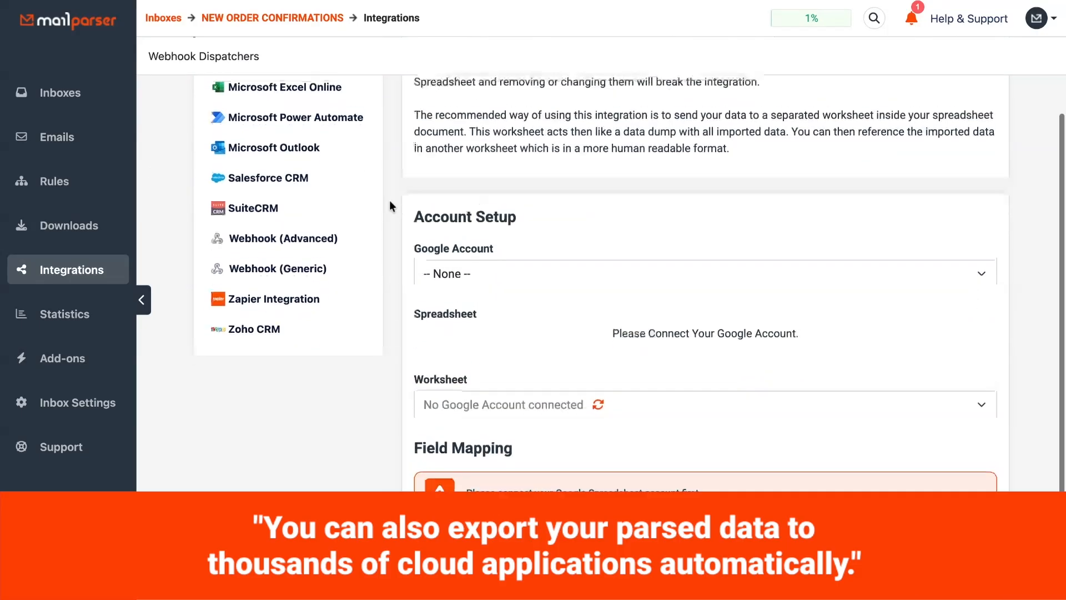
{"action": "scroll", "coordinate": [390, 206], "scroll_direction": "up", "scroll_amount": 3}
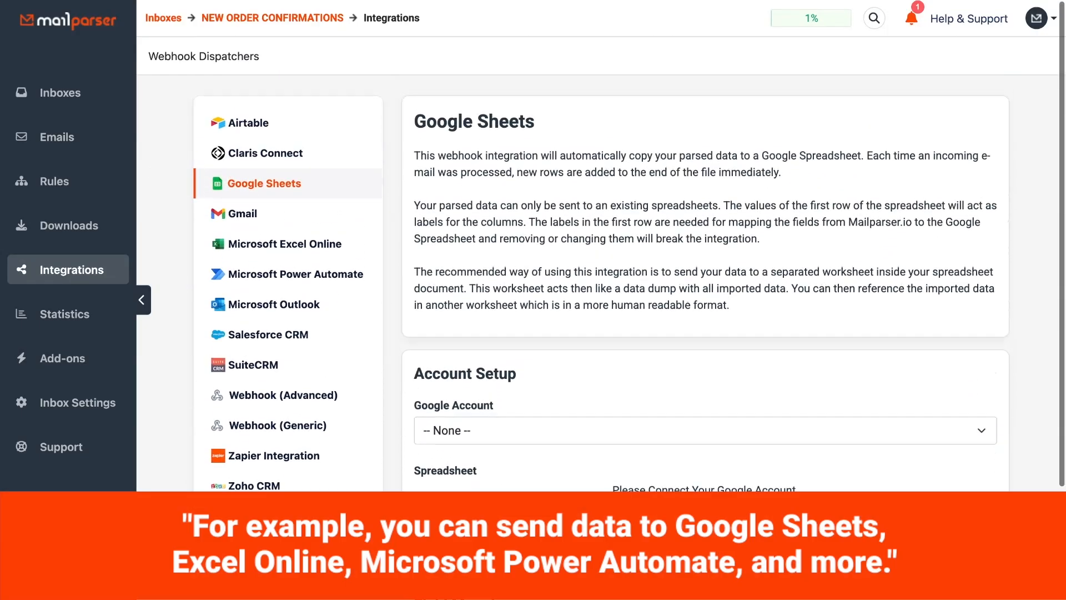
{"action": "left_click", "coordinate": [279, 245]}
{"action": "scroll", "coordinate": [394, 228], "scroll_direction": "down", "scroll_amount": 2}
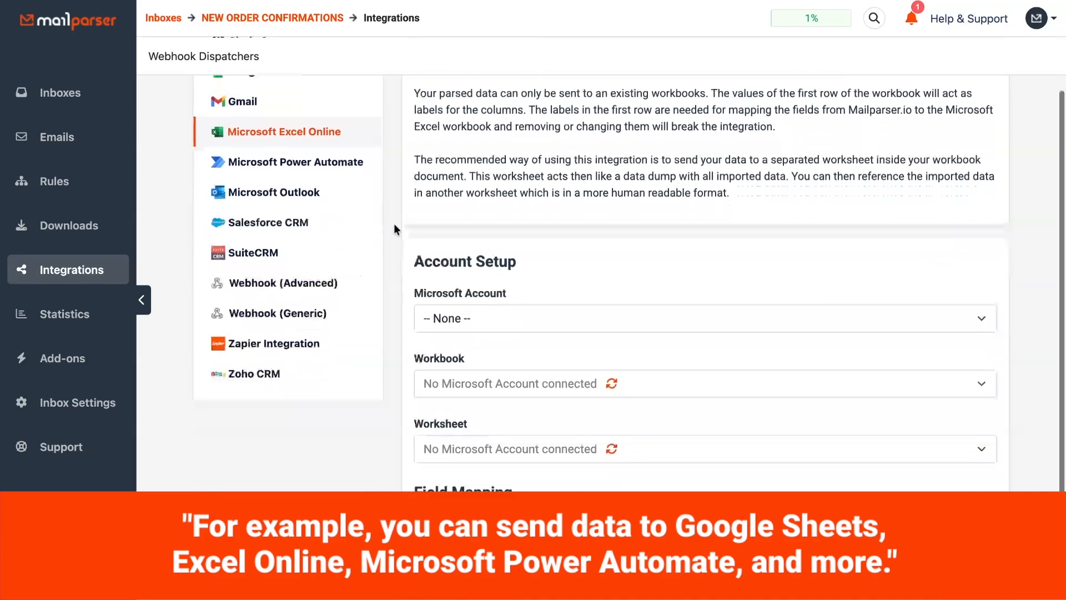
{"action": "scroll", "coordinate": [394, 228], "scroll_direction": "up", "scroll_amount": 3}
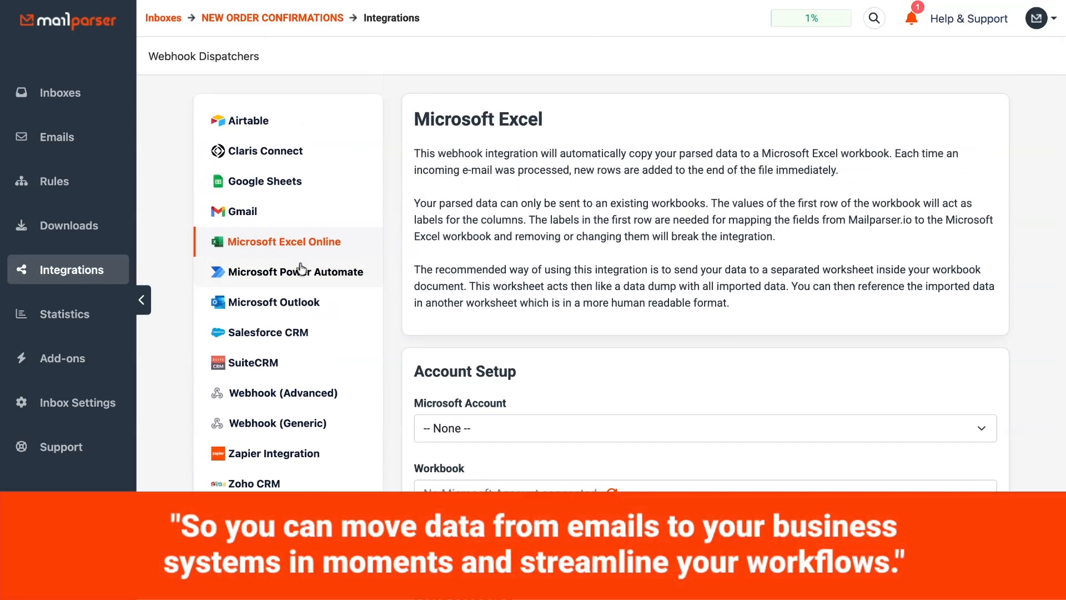
{"action": "left_click", "coordinate": [303, 267]}
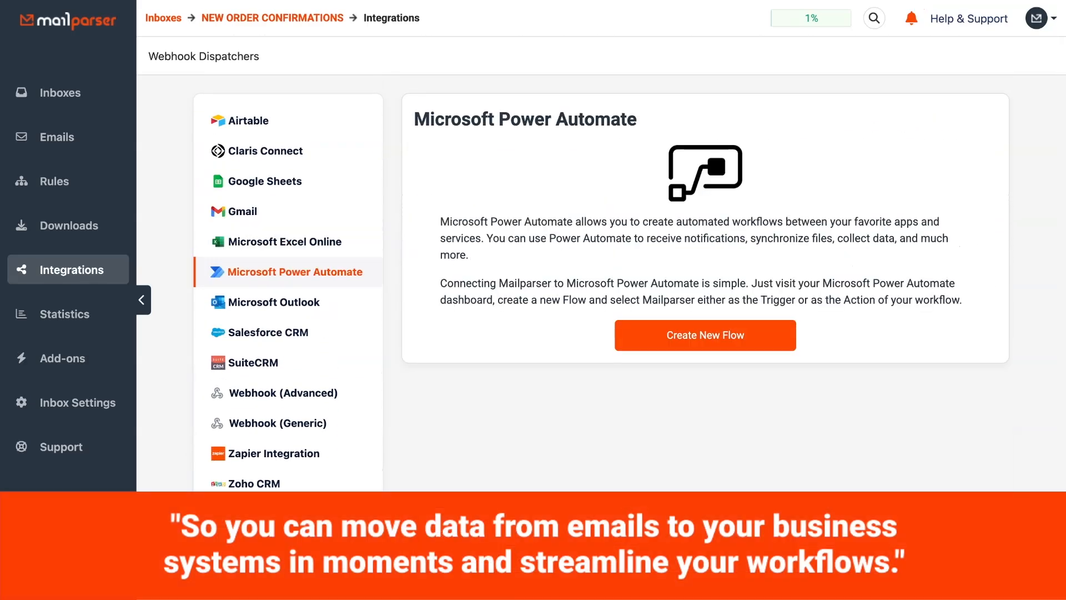